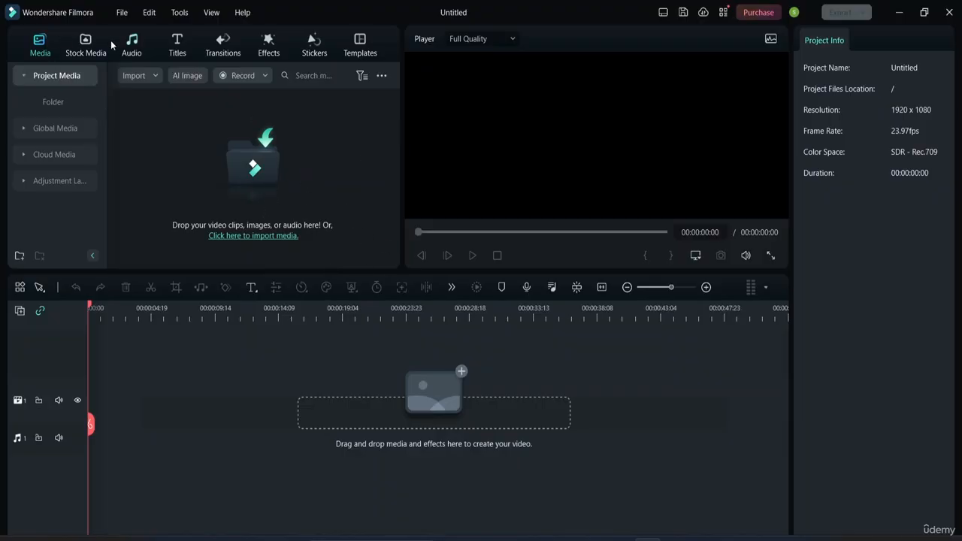
Add the downloaded ocean wave clip from the stock media downloads to the start of the first video track
{"action": "left_click", "coordinate": [53, 75]}
{"action": "left_click", "coordinate": [53, 75]}
{"action": "left_click", "coordinate": [84, 43]}
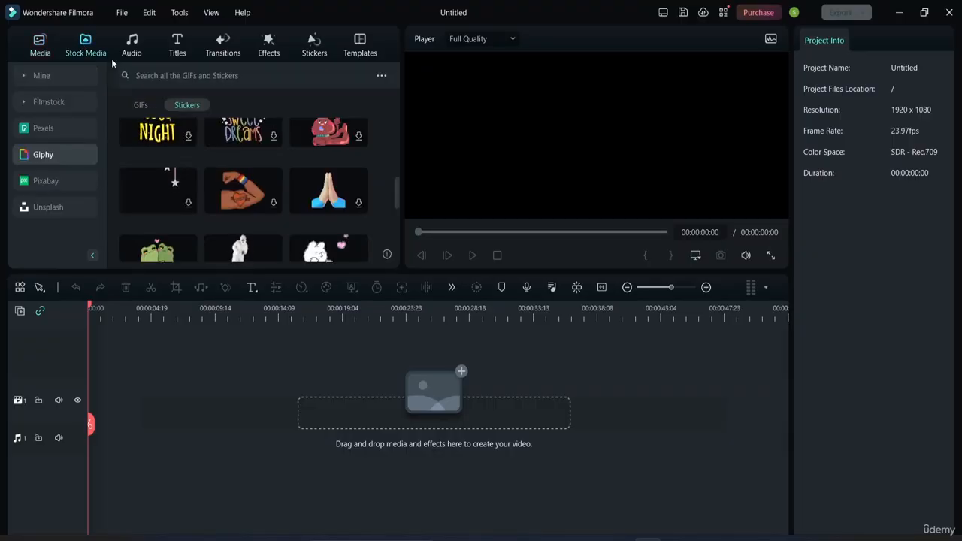
{"action": "left_click", "coordinate": [52, 76]}
{"action": "left_click", "coordinate": [67, 131]}
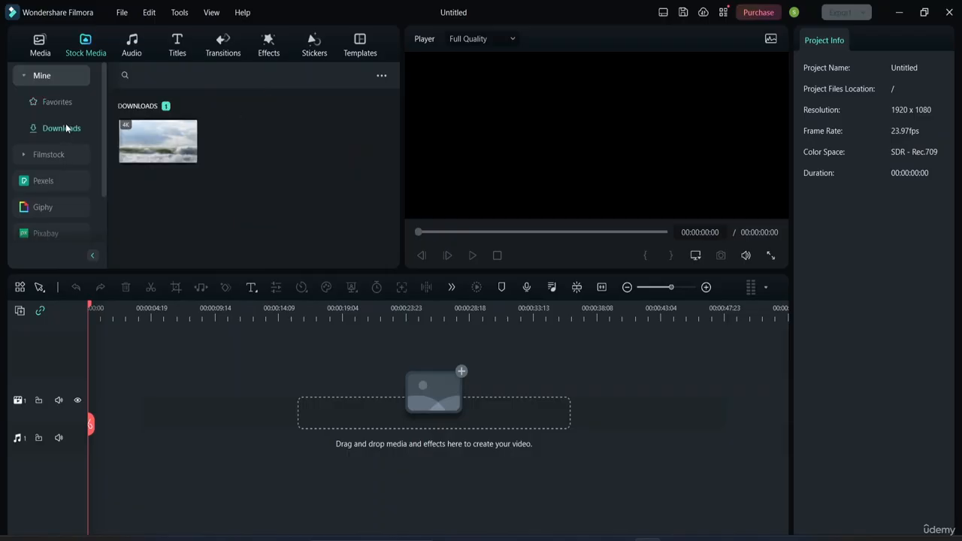
{"action": "mouse_move", "coordinate": [171, 142]}
{"action": "left_click_drag", "start_coordinate": [158, 140], "coordinate": [142, 389]}
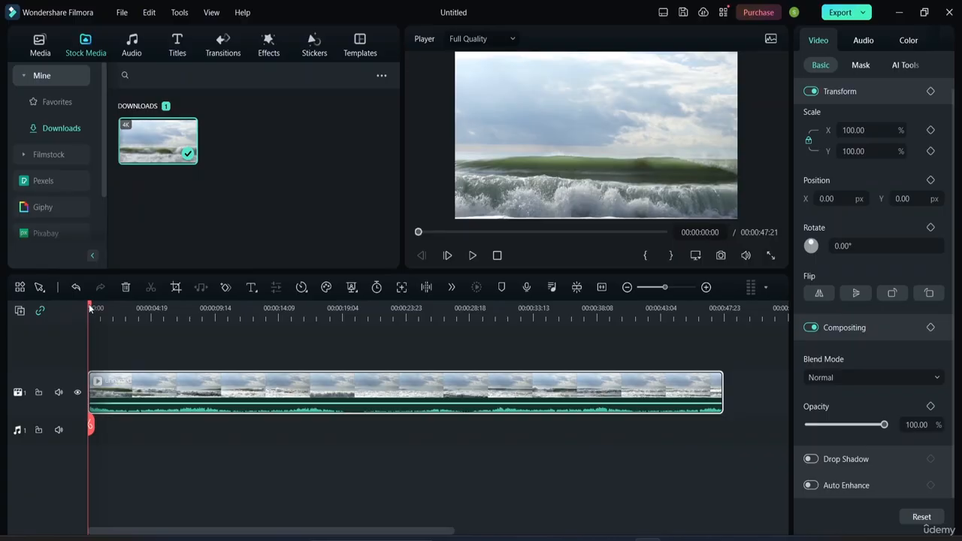
{"action": "left_click_drag", "start_coordinate": [90, 310], "coordinate": [72, 352]}
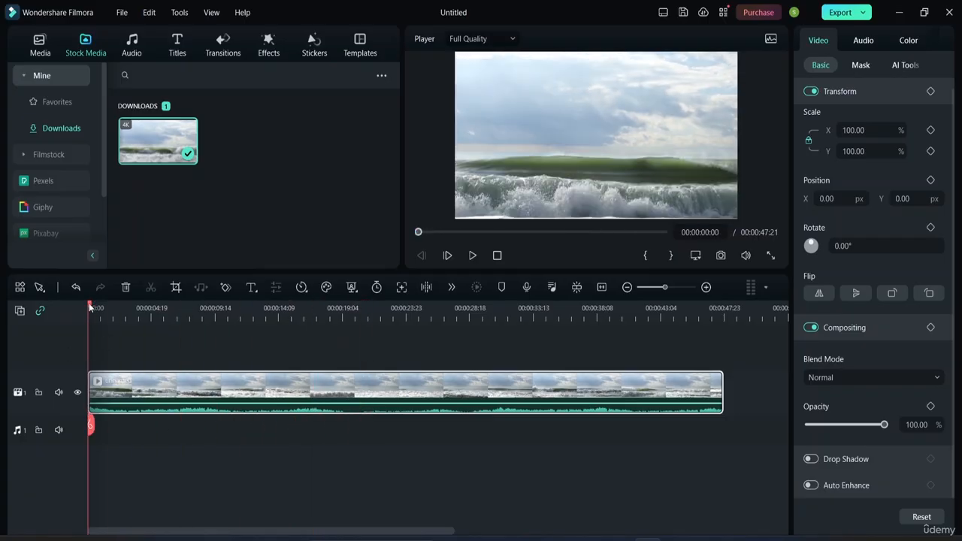
Split the wave clip at 00:00:07:20, 00:00:17:17 and 00:00:30:20
{"action": "left_click_drag", "start_coordinate": [90, 307], "coordinate": [191, 308]}
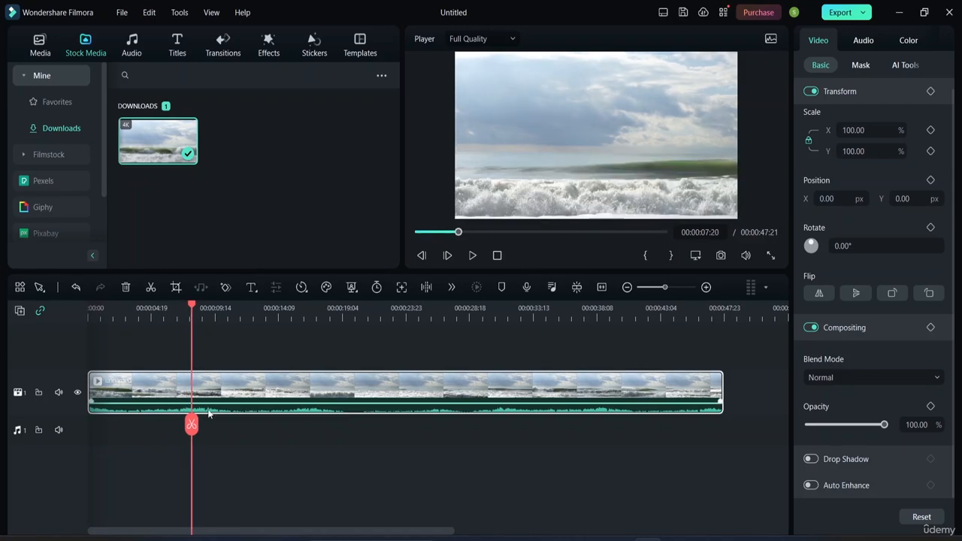
{"action": "left_click", "coordinate": [191, 425]}
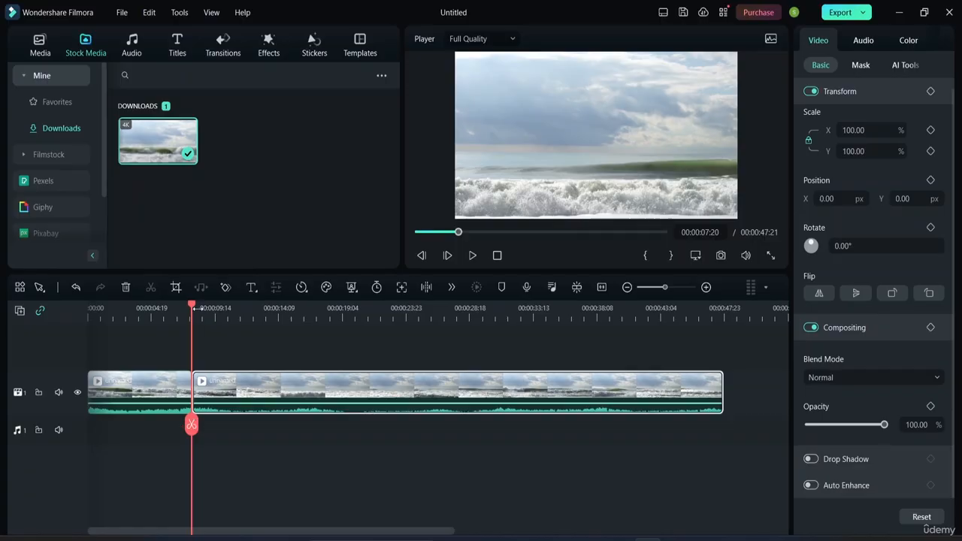
{"action": "left_click_drag", "start_coordinate": [193, 420], "coordinate": [335, 420]}
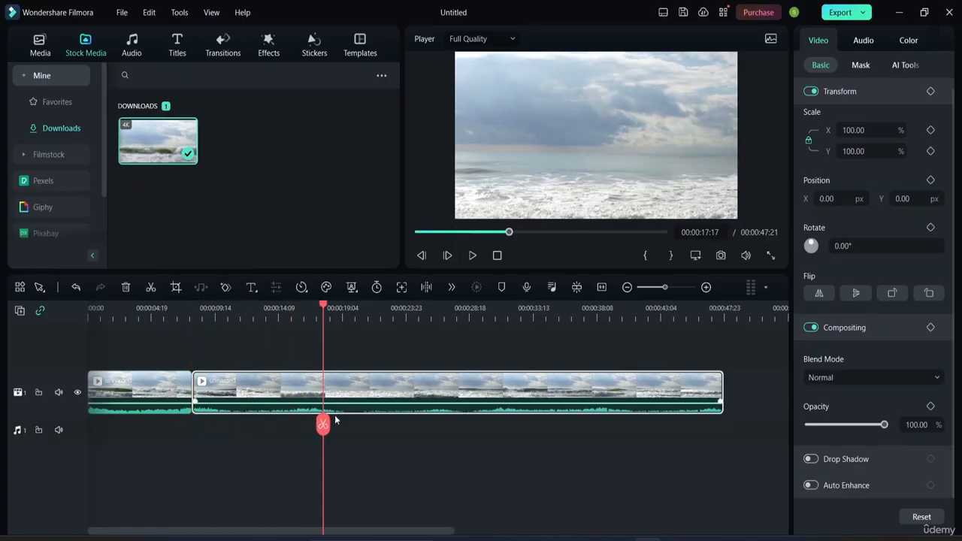
{"action": "left_click", "coordinate": [322, 425]}
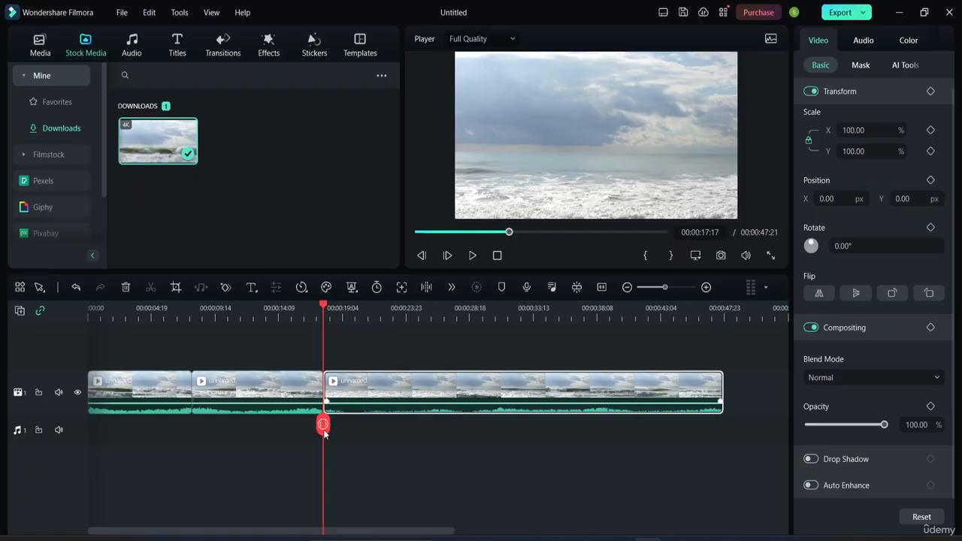
{"action": "left_click_drag", "start_coordinate": [325, 431], "coordinate": [497, 463]}
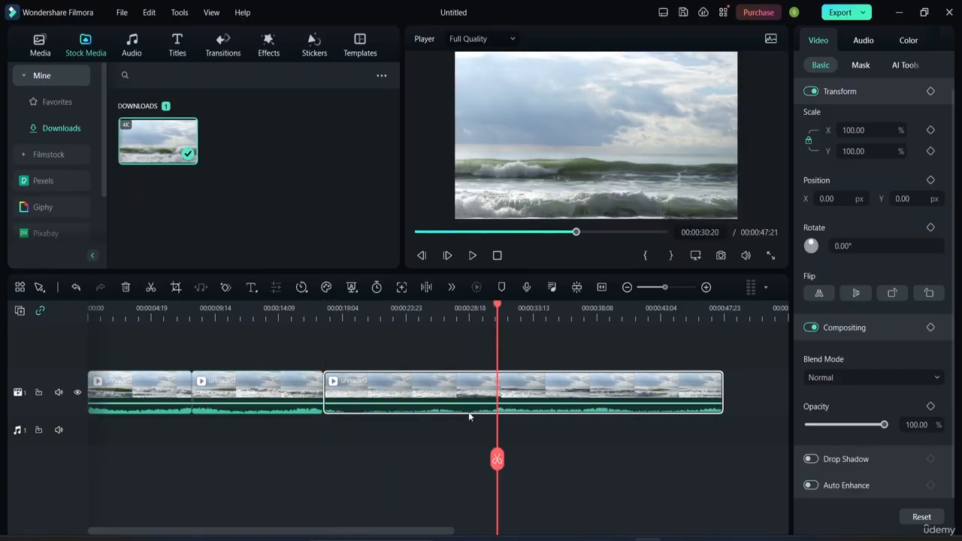
{"action": "left_click_drag", "start_coordinate": [417, 393], "coordinate": [414, 466]}
{"action": "left_click", "coordinate": [498, 461]}
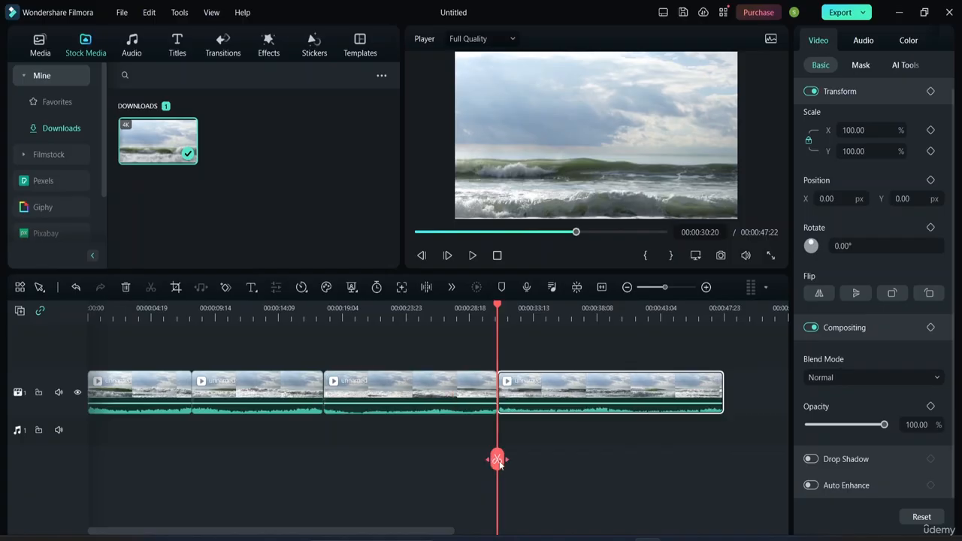
Rearrange the split pieces, stacking some of them on a second video track above the first
{"action": "left_click_drag", "start_coordinate": [429, 387], "coordinate": [113, 268]}
{"action": "left_click_drag", "start_coordinate": [438, 445], "coordinate": [264, 432]}
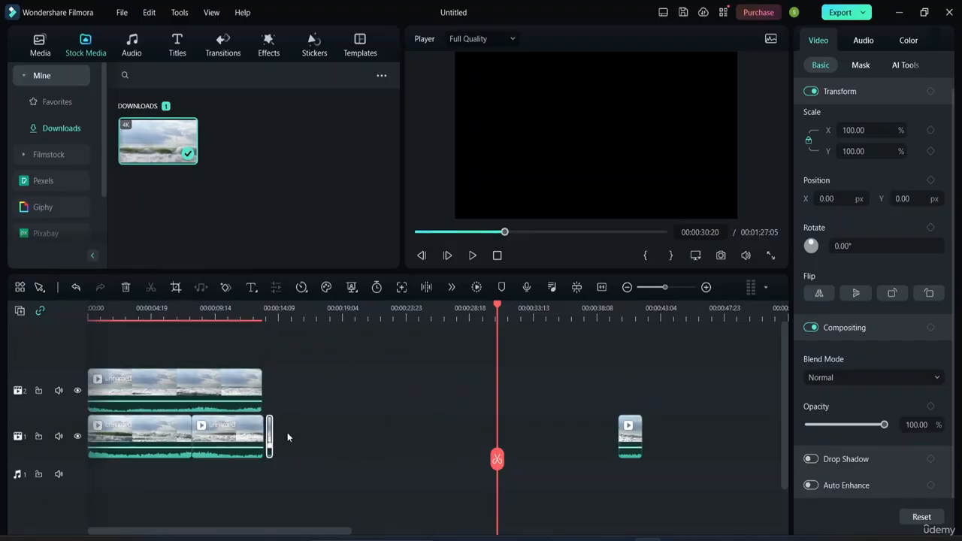
{"action": "left_click_drag", "start_coordinate": [618, 435], "coordinate": [274, 380]}
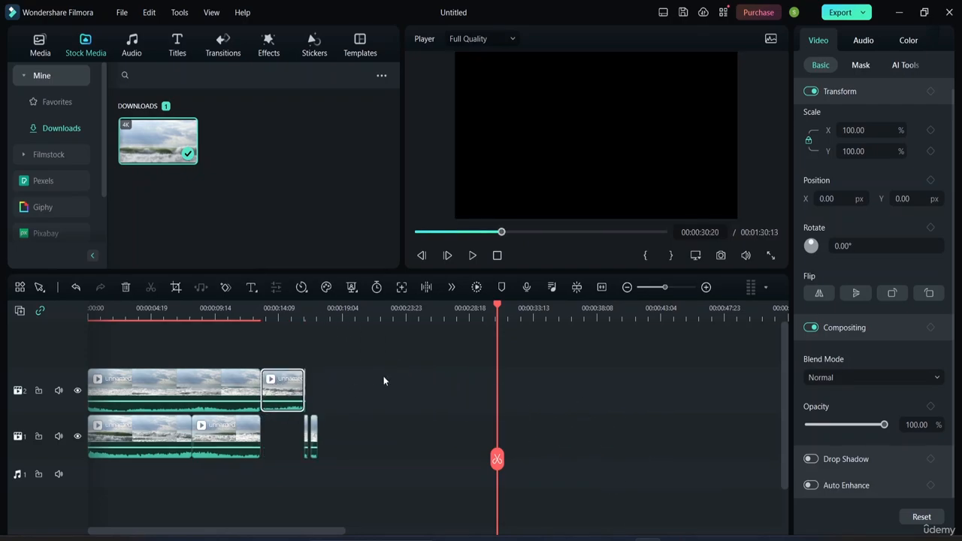
Play the two-track arrangement from the start to about 11 seconds
{"action": "left_click_drag", "start_coordinate": [499, 312], "coordinate": [16, 230]}
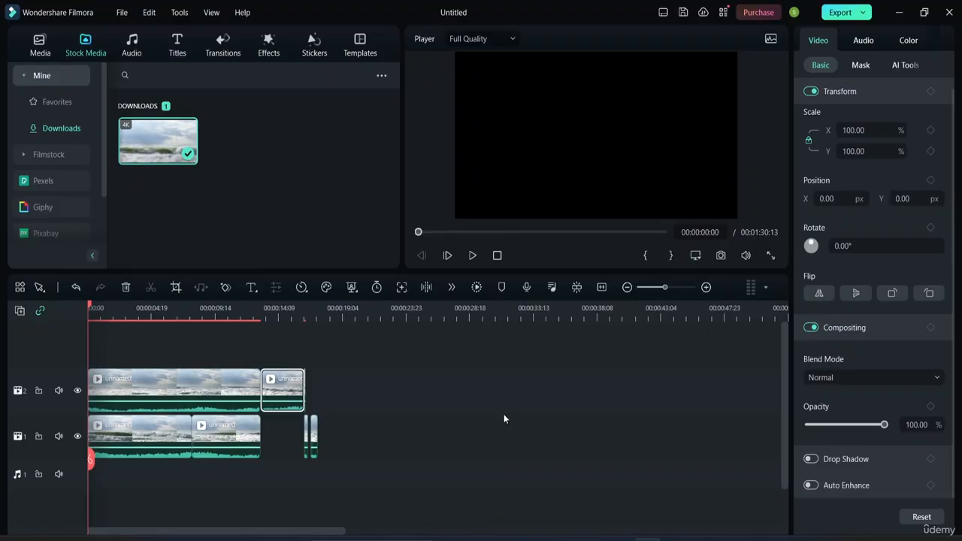
{"action": "key", "text": "space"}
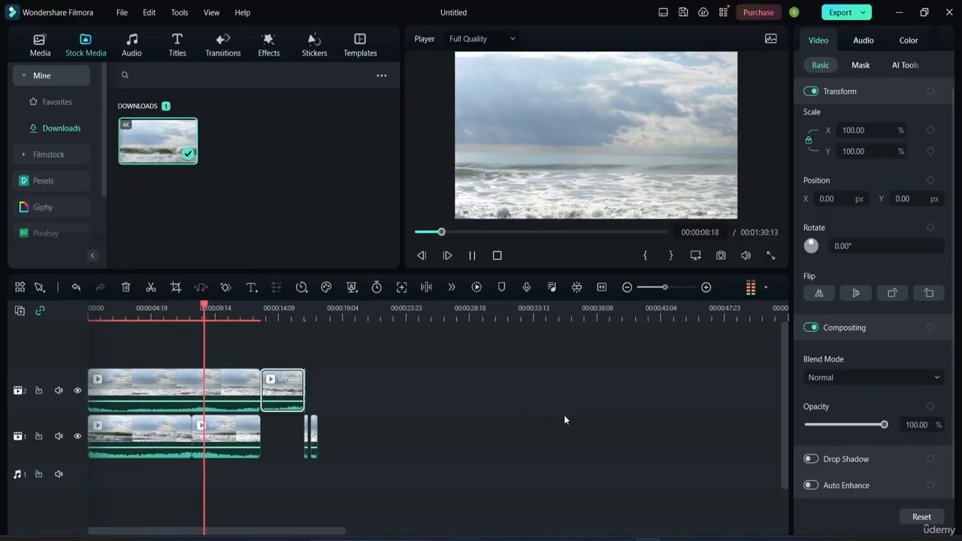
{"action": "left_click", "coordinate": [607, 153]}
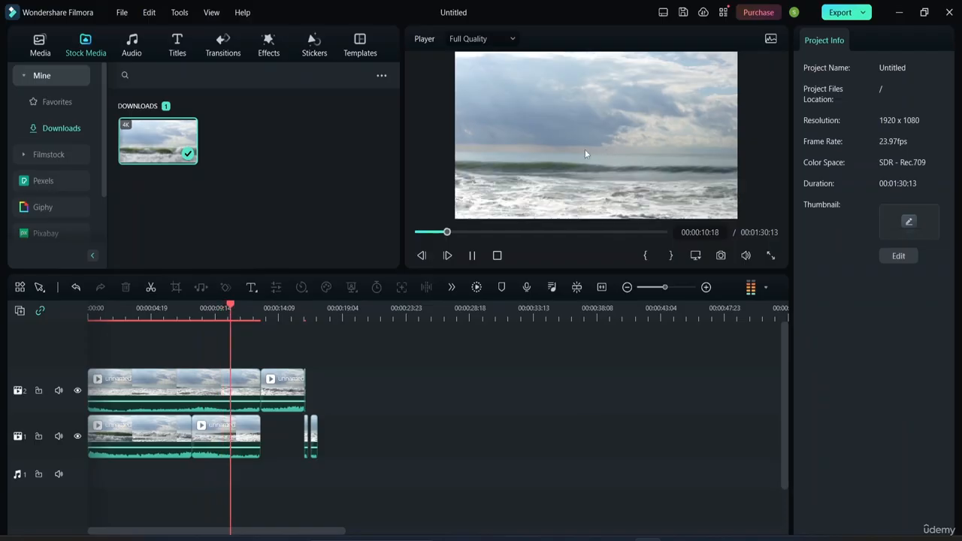
{"action": "key", "text": "space"}
Shift the long clip on the second video track horizontally to X 868.09 px and preview the side-by-side picture
{"action": "left_click", "coordinate": [588, 144]}
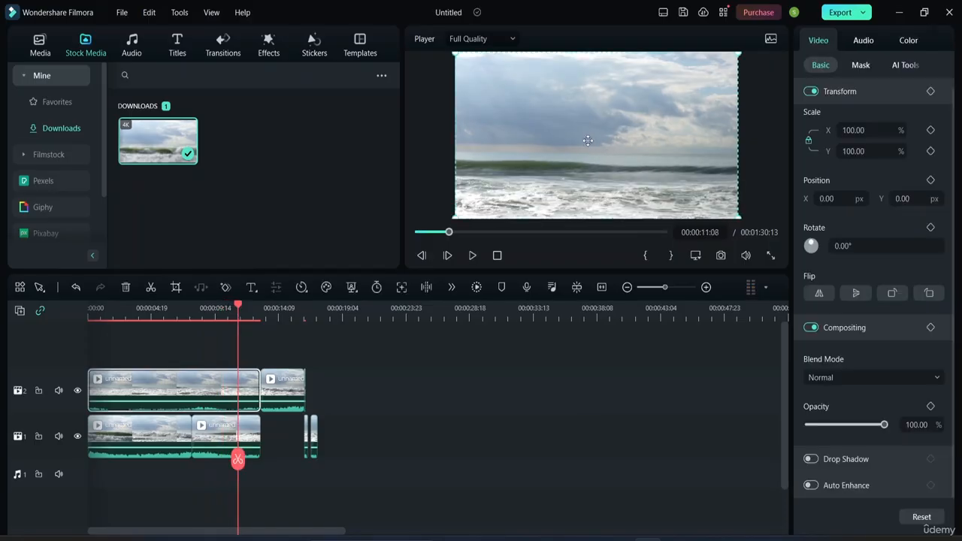
{"action": "left_click_drag", "start_coordinate": [528, 99], "coordinate": [655, 104]}
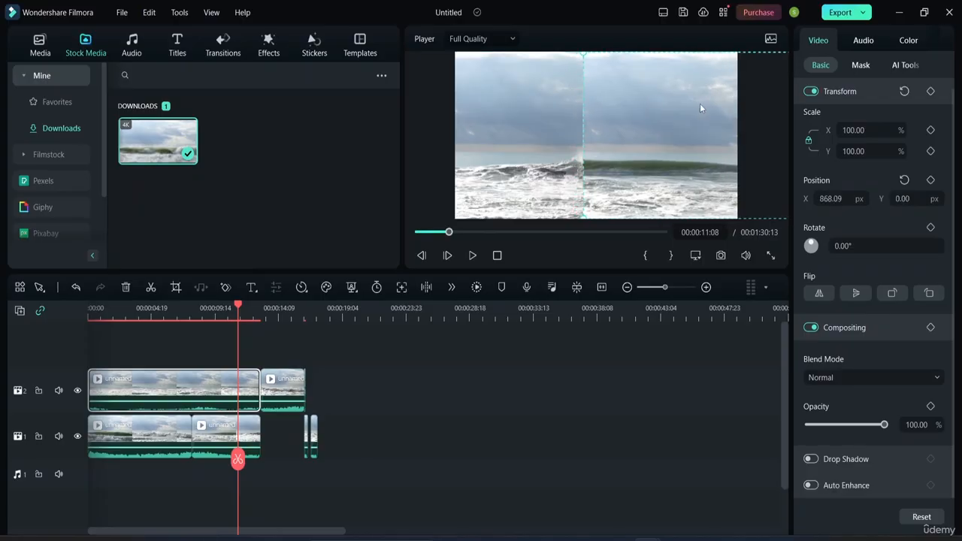
{"action": "key", "text": "space"}
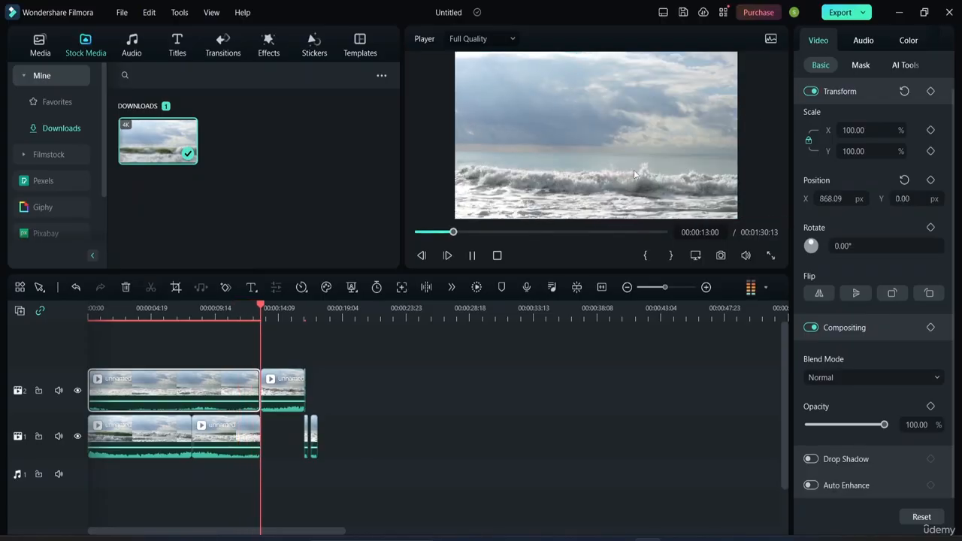
{"action": "left_click", "coordinate": [304, 308]}
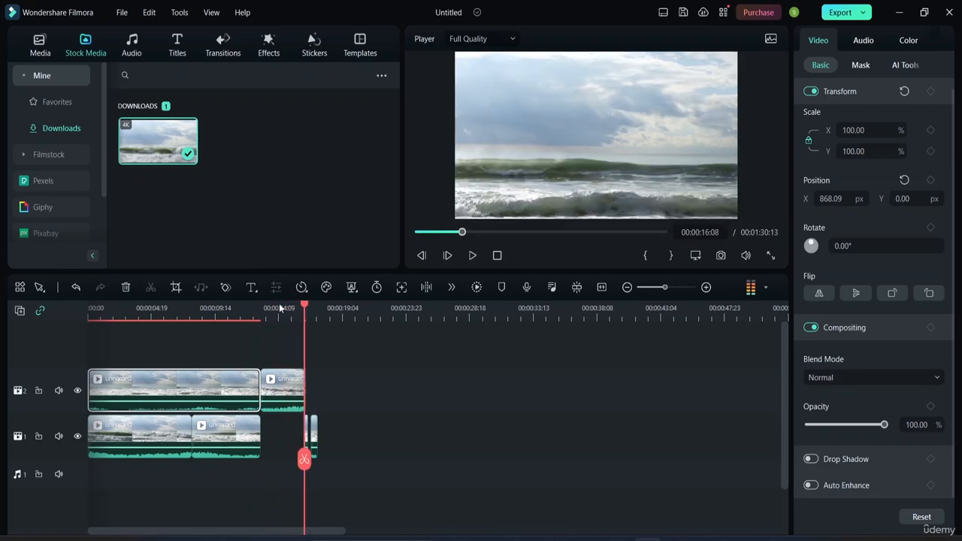
{"action": "left_click_drag", "start_coordinate": [279, 307], "coordinate": [157, 293]}
{"action": "key", "text": "space"}
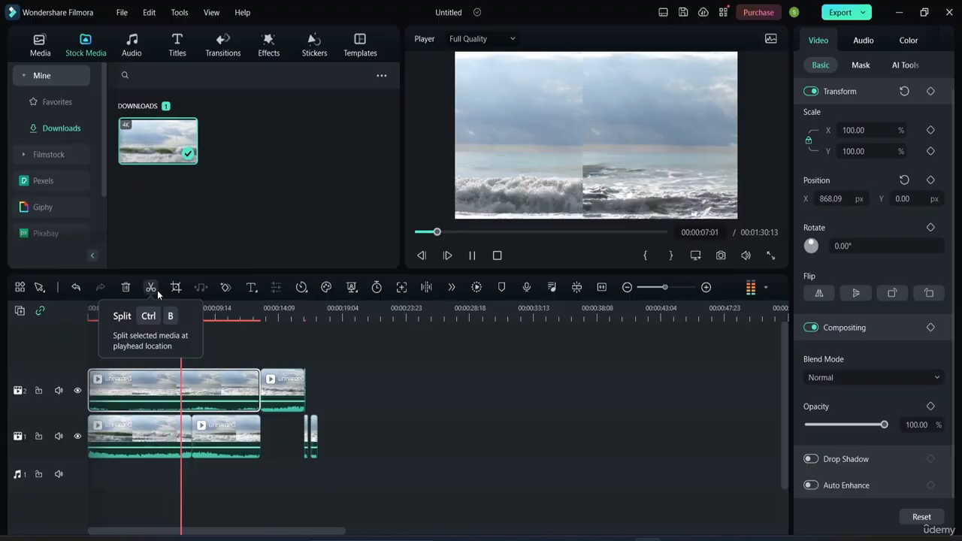
{"action": "key", "text": "space"}
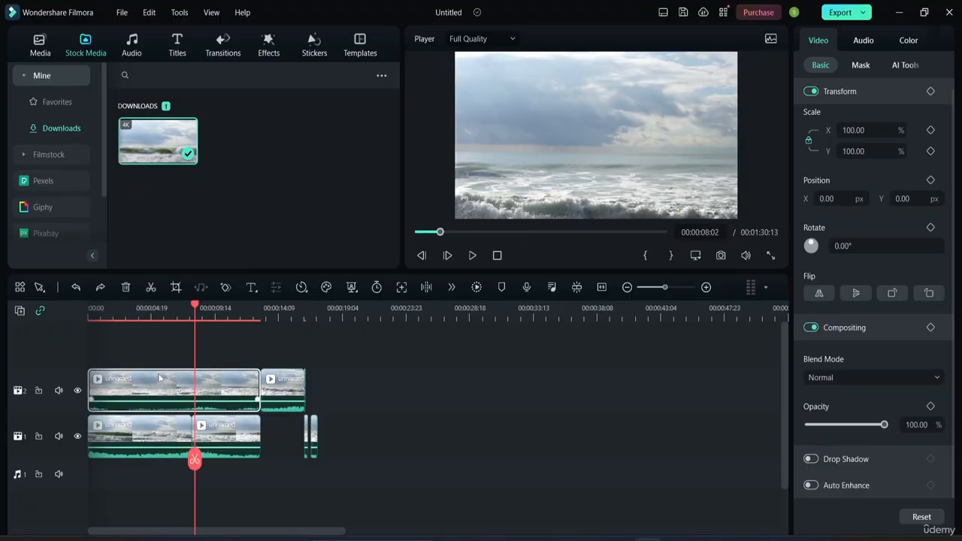
Undo the repositioning, the rearrangement and all splits to restore the single uncut wave clip
{"action": "key", "text": "ctrl+z"}
{"action": "key", "text": "ctrl+z"}
{"action": "key", "text": "ctrl+z"}
{"action": "key", "text": "ctrl+z"}
{"action": "key", "text": "ctrl+z"}
{"action": "key", "text": "ctrl+z"}
{"action": "key", "text": "ctrl+z"}
{"action": "key", "text": "ctrl+z"}
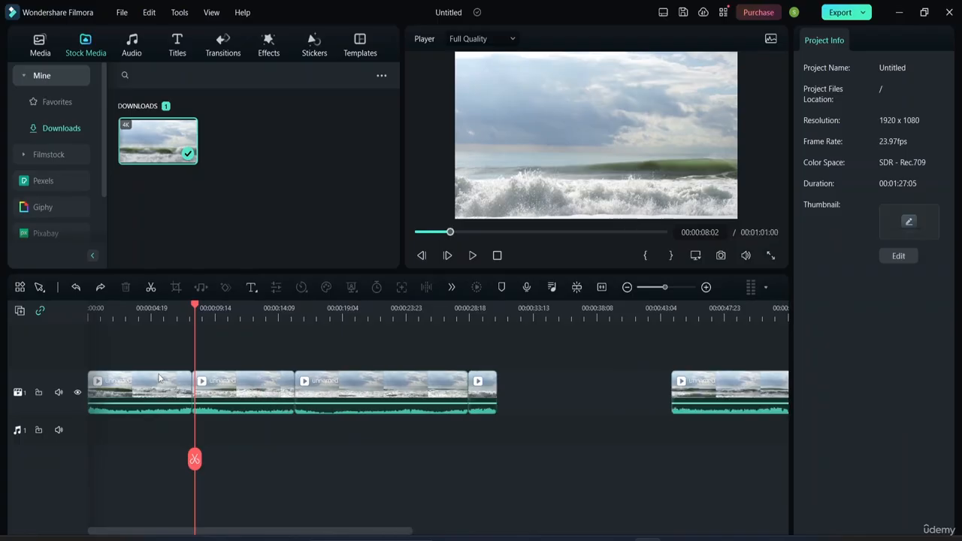
{"action": "key", "text": "ctrl+z"}
{"action": "key", "text": "ctrl+z"}
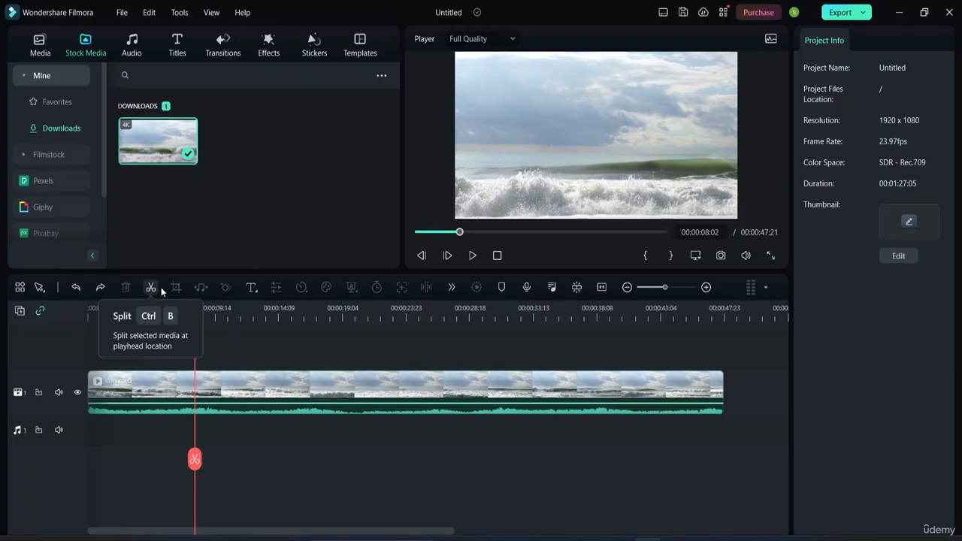
Use Quick Split Mode to cut the wave clip at about 7, 14, 29, 35, 41 and 46 seconds
{"action": "left_click_drag", "start_coordinate": [197, 307], "coordinate": [83, 307]}
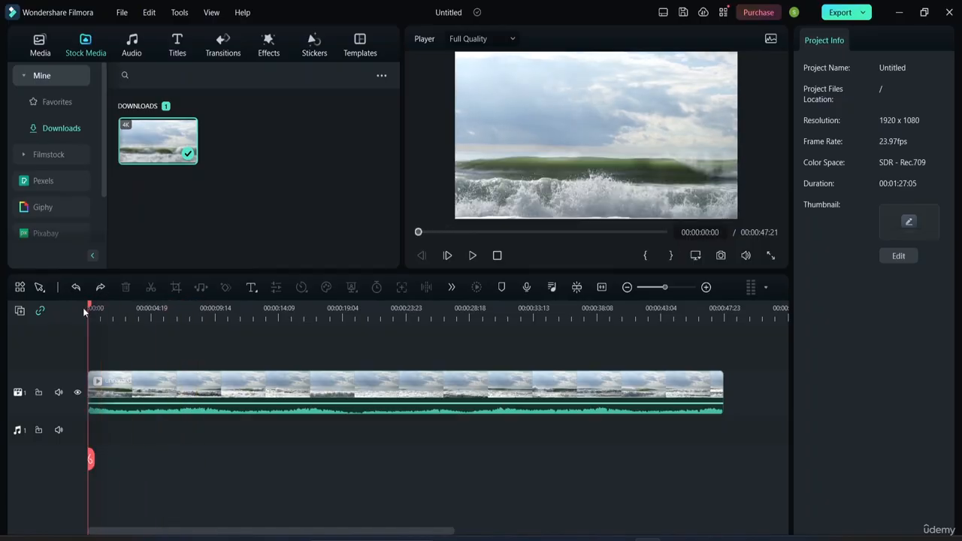
{"action": "left_click", "coordinate": [39, 287]}
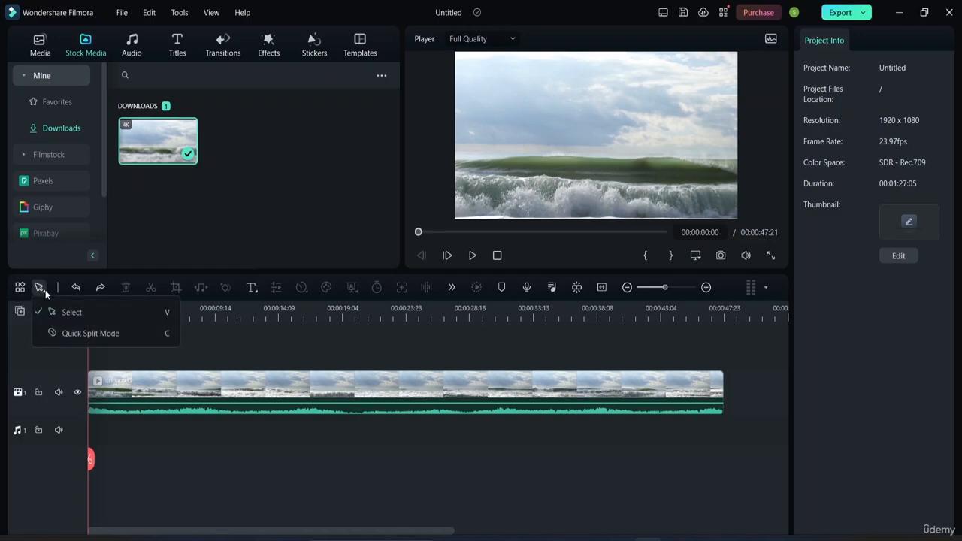
{"action": "left_click", "coordinate": [83, 340]}
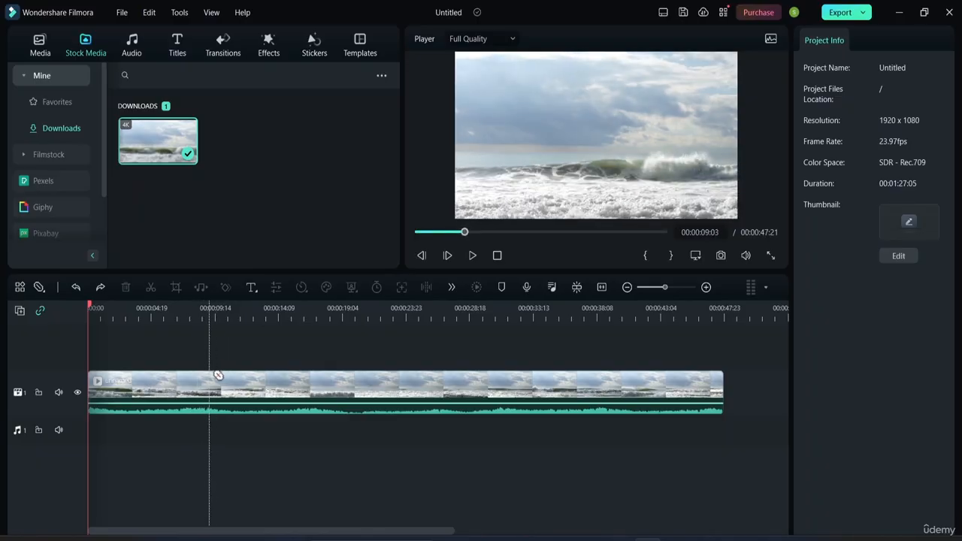
{"action": "left_click", "coordinate": [177, 398]}
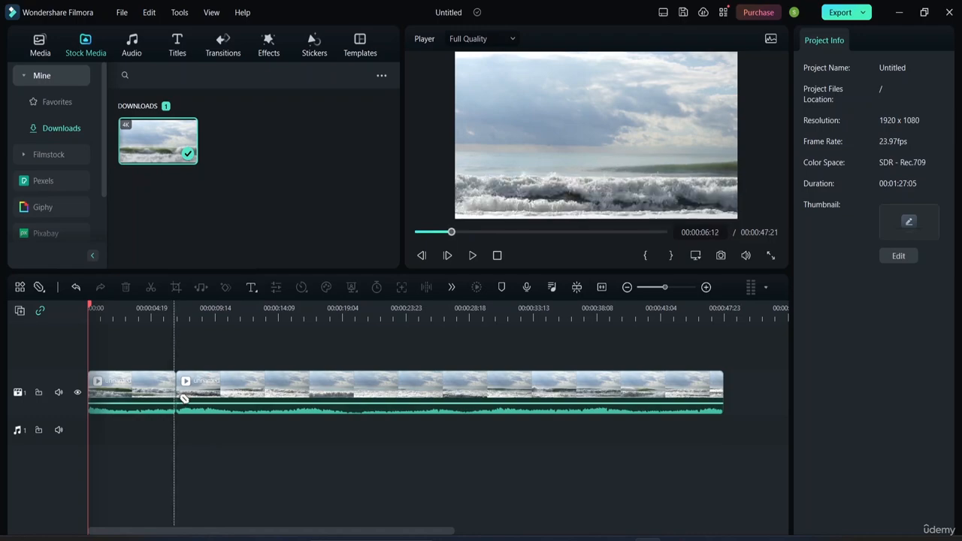
{"action": "left_click", "coordinate": [275, 406]}
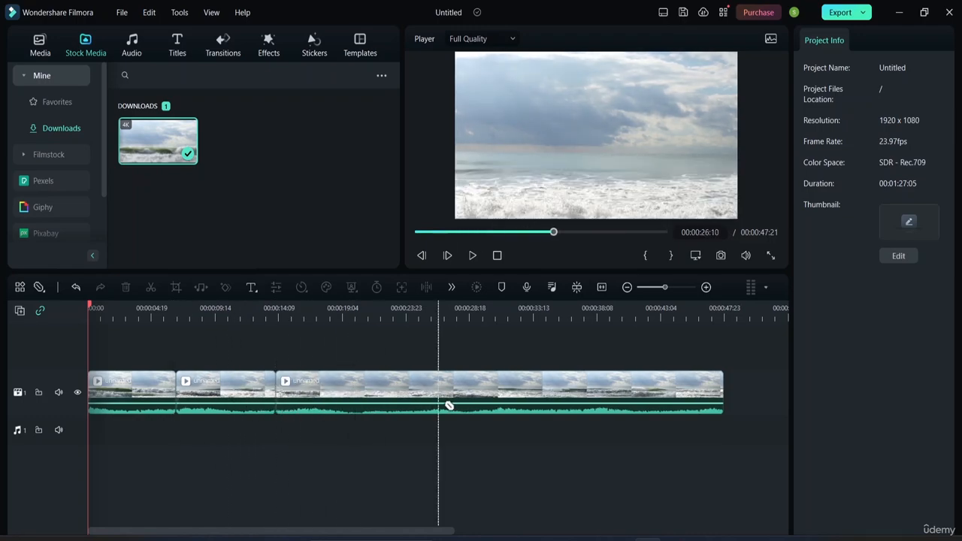
{"action": "left_click", "coordinate": [476, 402]}
{"action": "left_click", "coordinate": [558, 401]}
{"action": "left_click", "coordinate": [635, 396]}
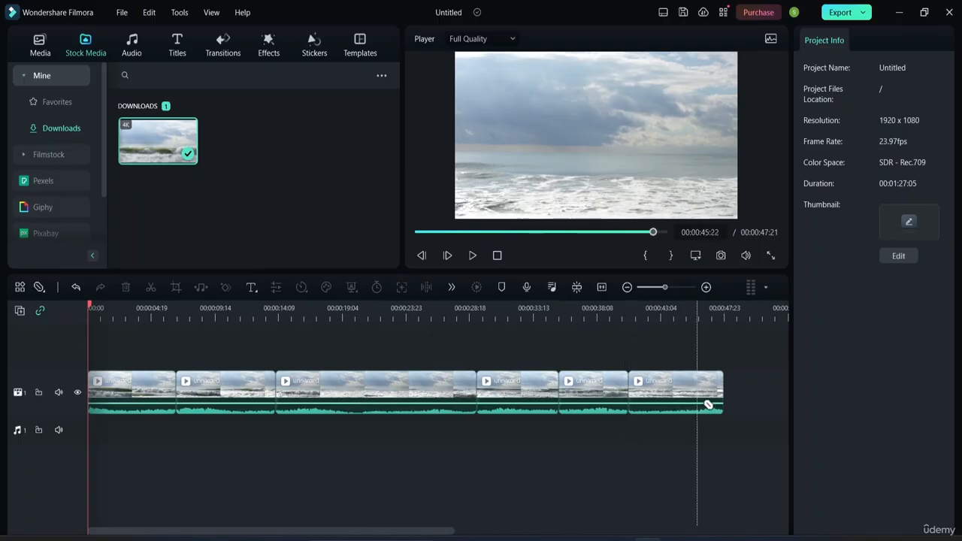
{"action": "left_click", "coordinate": [706, 398]}
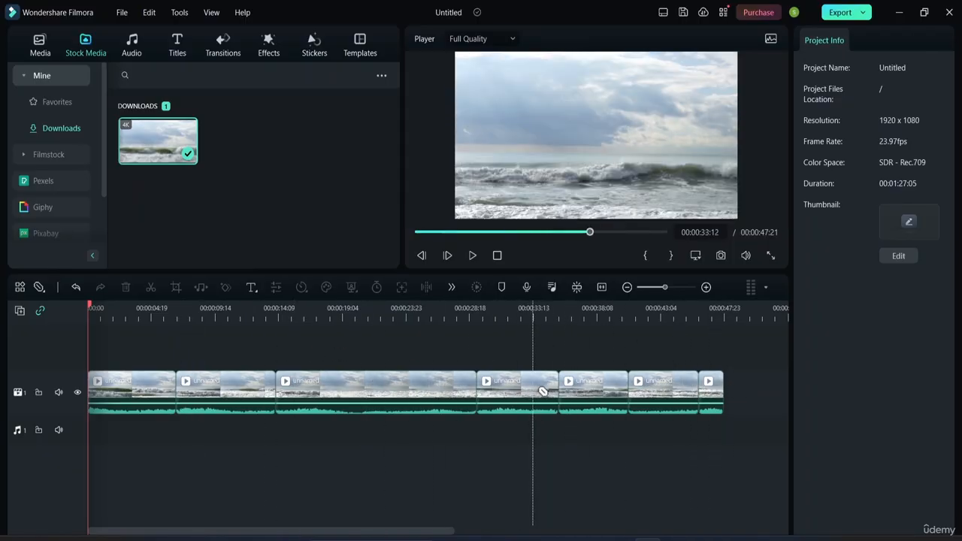
Return to the Select tool, raise the second segment's audio volume and play the timeline from the start
{"action": "left_click", "coordinate": [40, 289]}
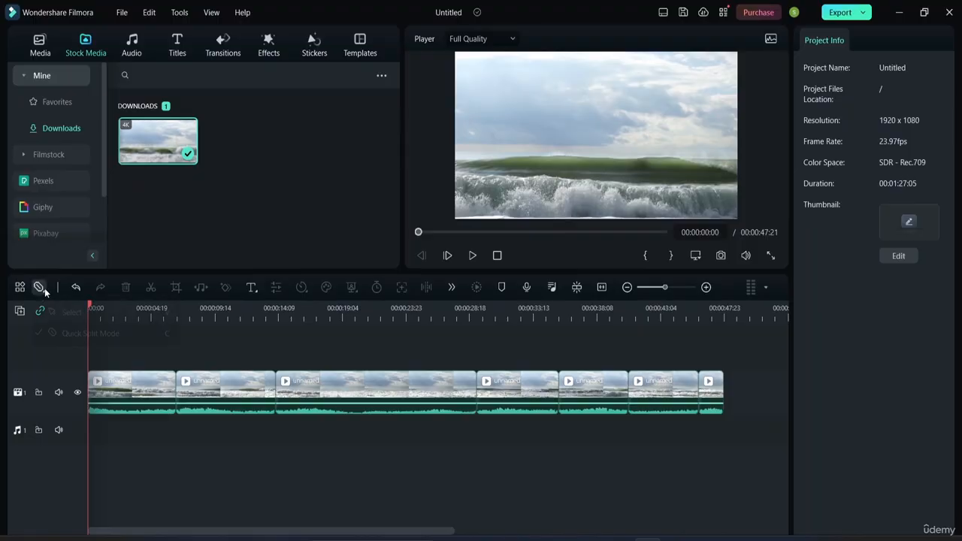
{"action": "left_click", "coordinate": [64, 305]}
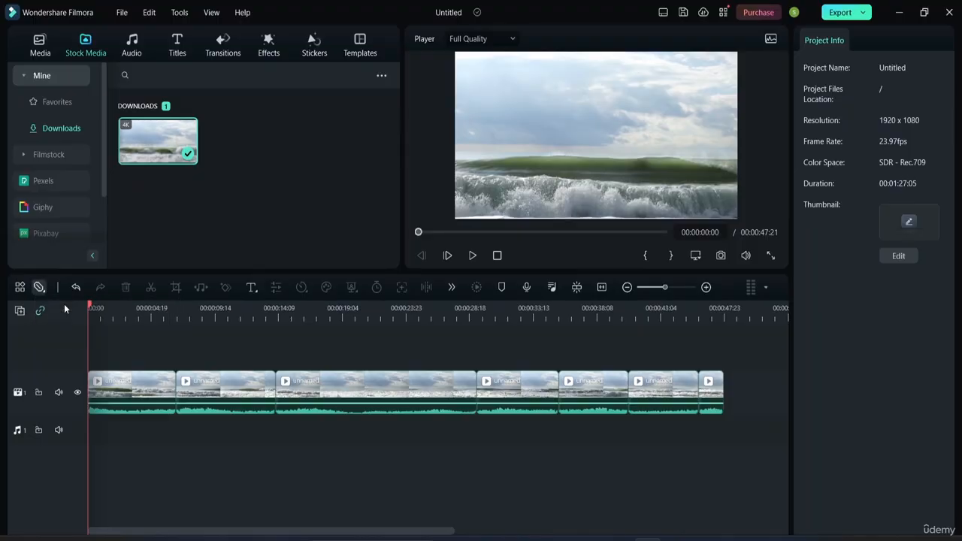
{"action": "left_click", "coordinate": [524, 399]}
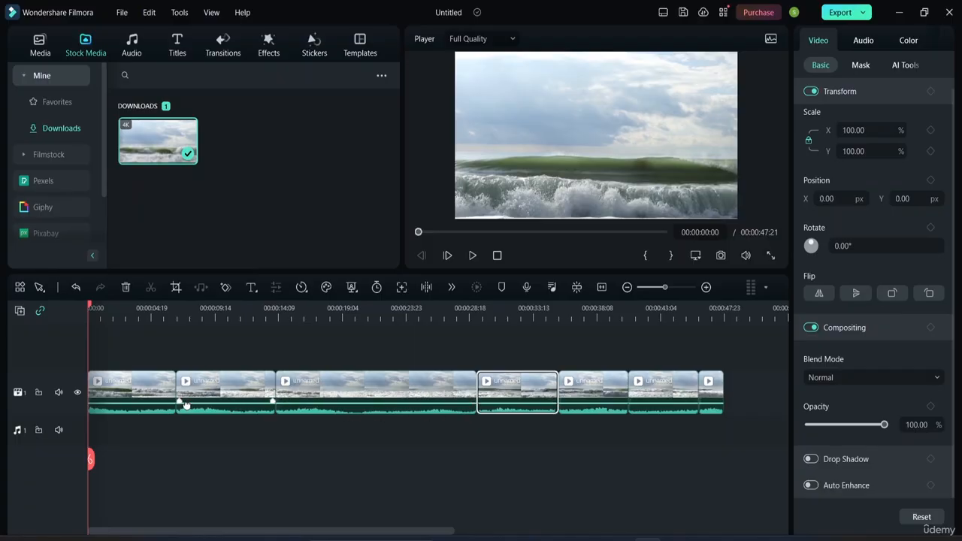
{"action": "left_click_drag", "start_coordinate": [186, 404], "coordinate": [187, 395]}
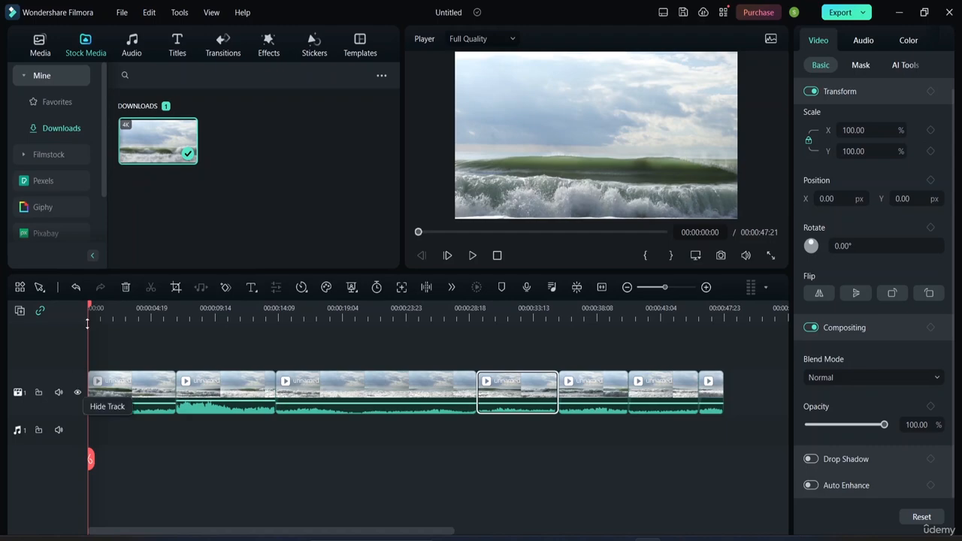
{"action": "key", "text": "space"}
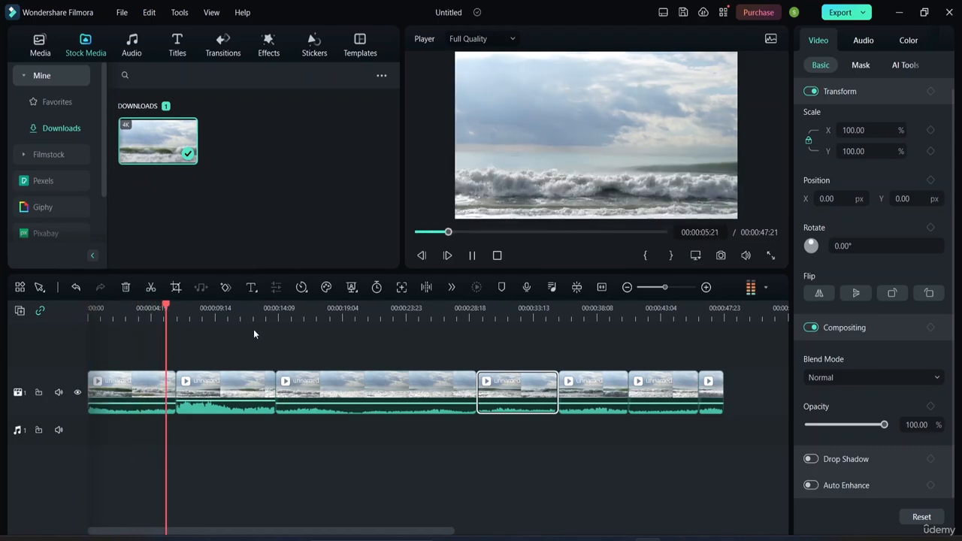
Replay the transition into the louder second segment, starting from about 4 seconds
{"action": "key", "text": "space"}
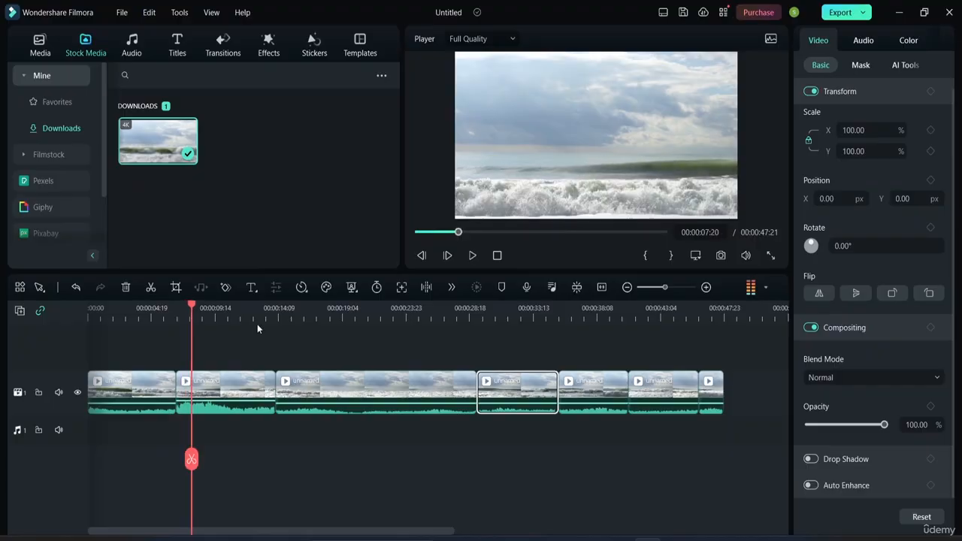
{"action": "left_click_drag", "start_coordinate": [194, 311], "coordinate": [148, 308]}
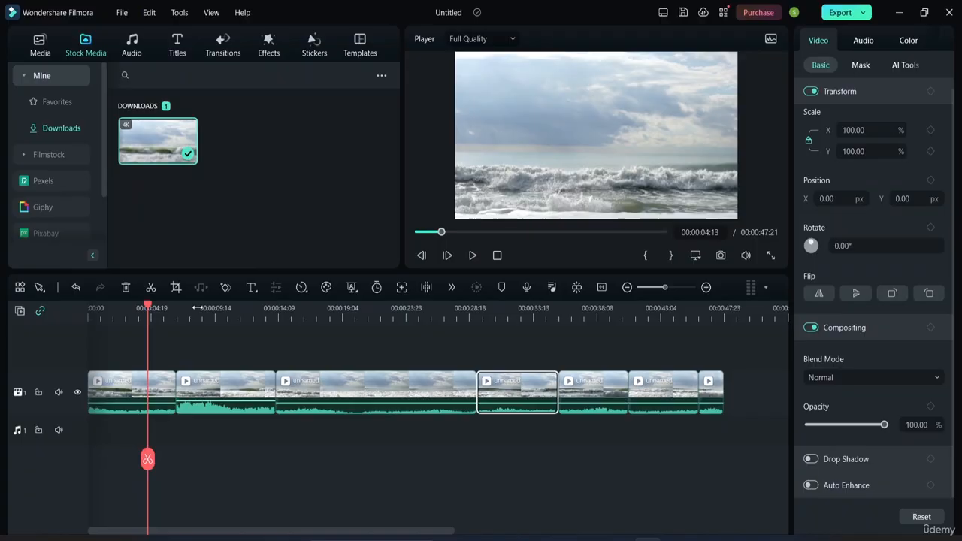
{"action": "key", "text": "space"}
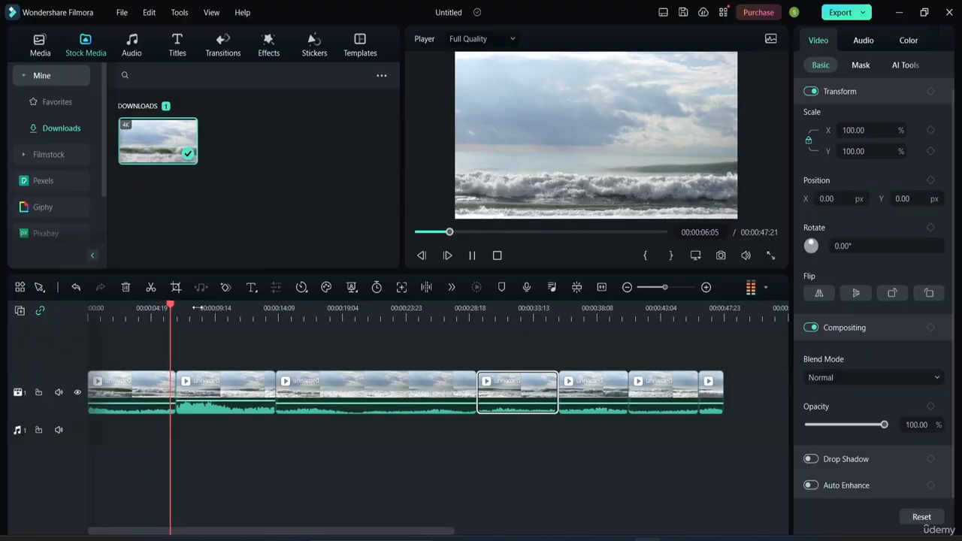
{"action": "key", "text": "space"}
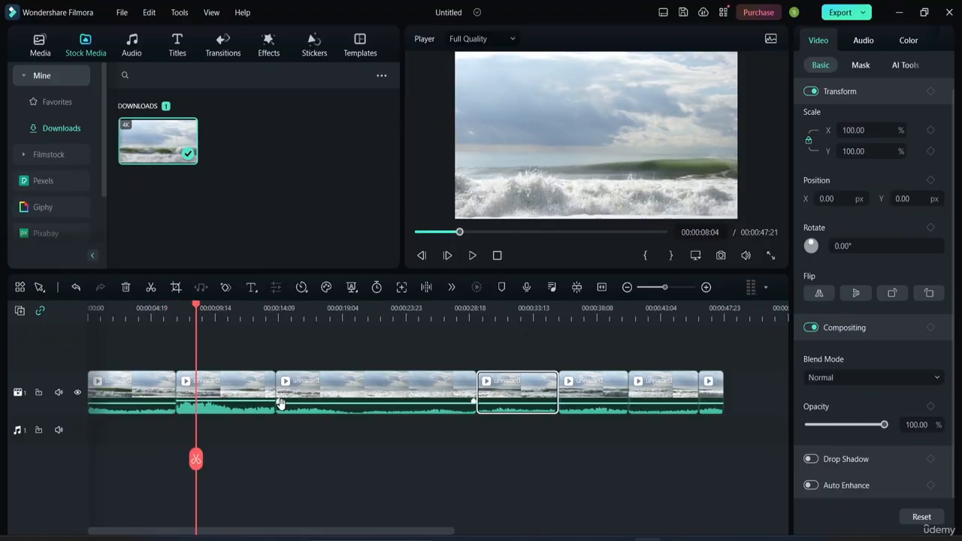
Lower the second segment's audio volume back to the level of the other segments and move the playhead to about 3 seconds
{"action": "mouse_move", "coordinate": [250, 412]}
{"action": "left_click_drag", "start_coordinate": [227, 399], "coordinate": [229, 404]}
{"action": "left_click", "coordinate": [277, 459]}
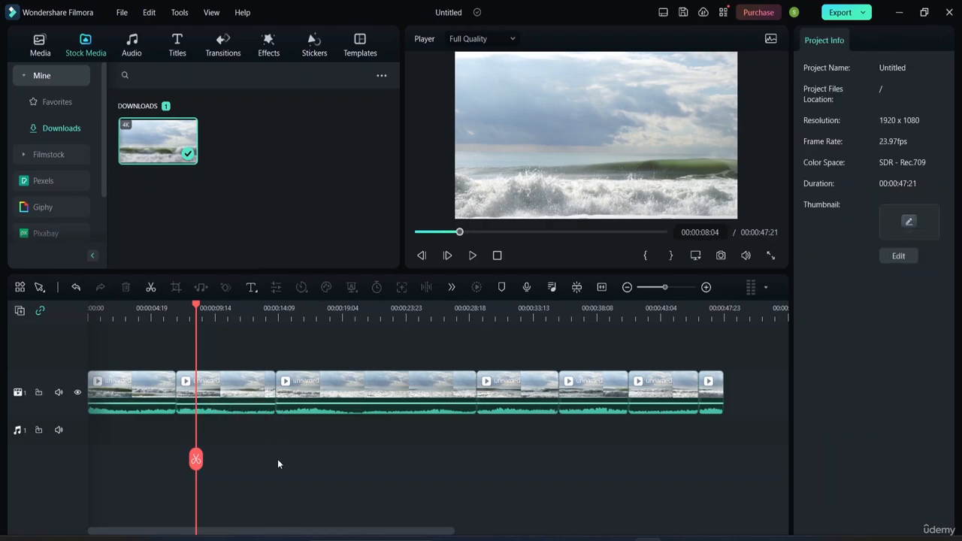
{"action": "left_click_drag", "start_coordinate": [197, 308], "coordinate": [131, 308]}
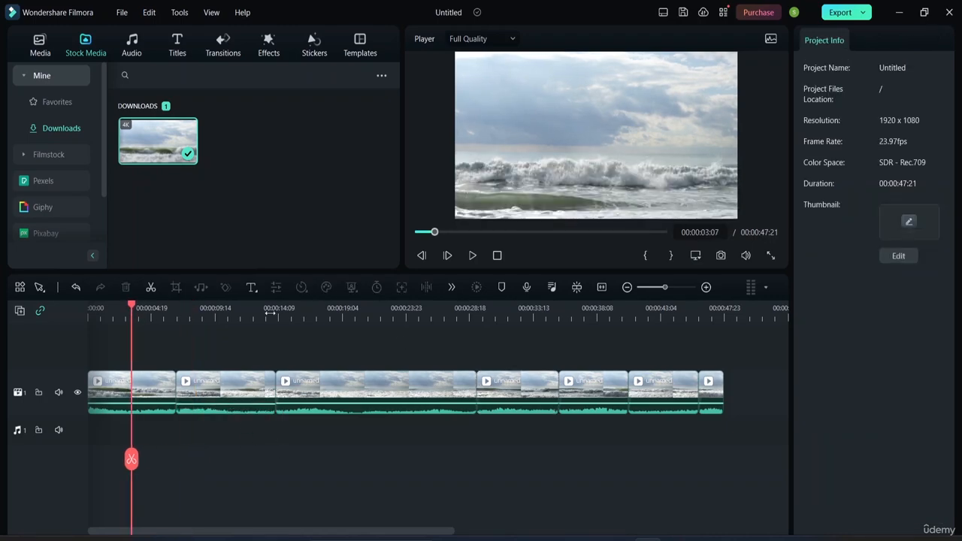
Delete the last two segments at the end of the video track
{"action": "left_click", "coordinate": [708, 397]}
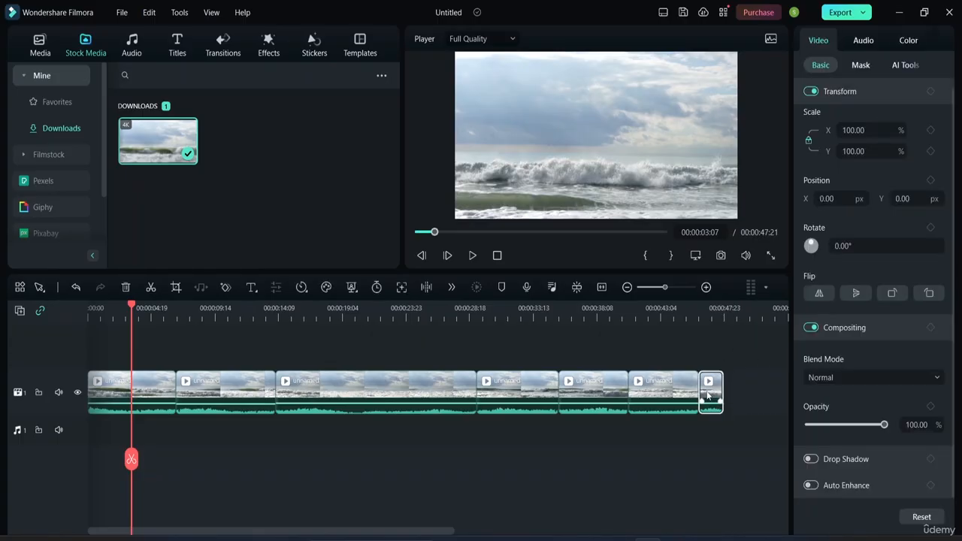
{"action": "key", "text": "Delete"}
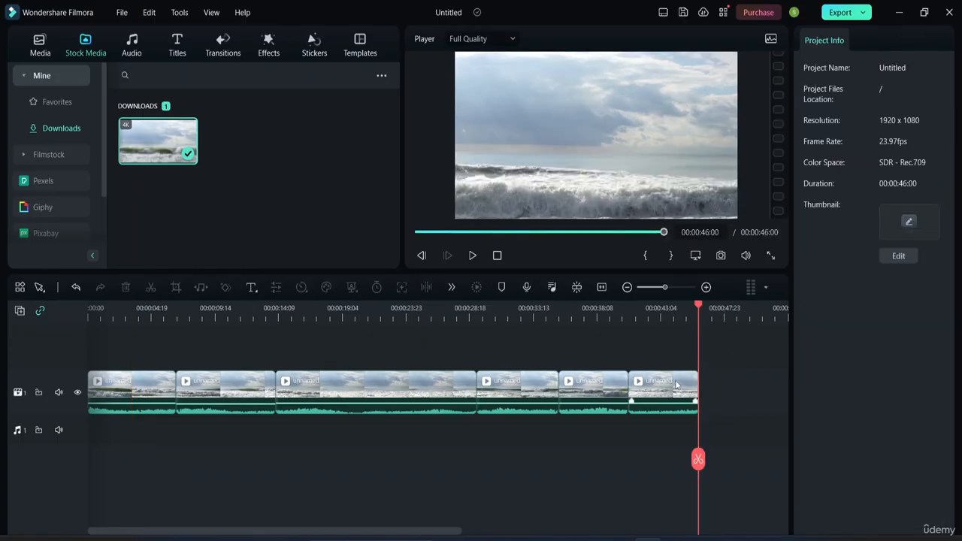
{"action": "left_click", "coordinate": [675, 384]}
{"action": "key", "text": "Delete"}
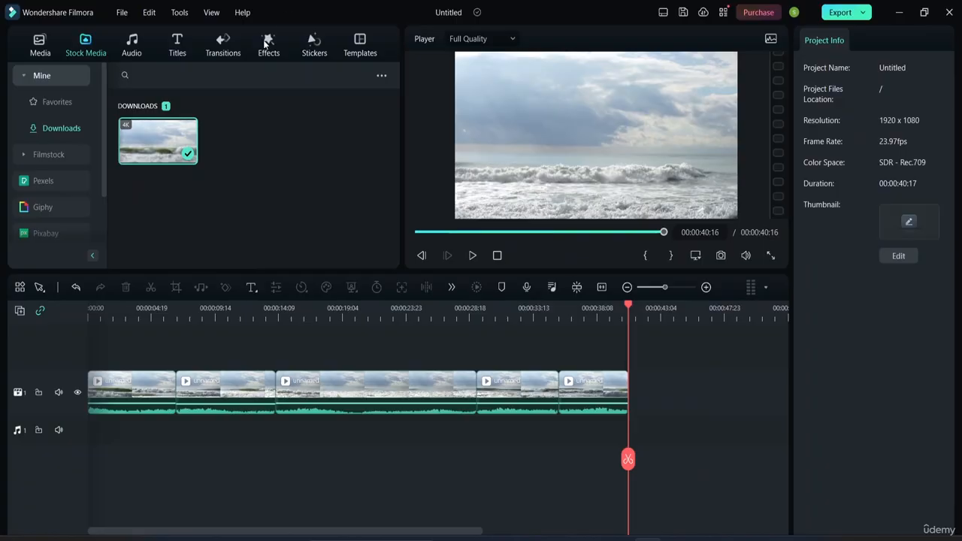
Delete the second segment, undo the deletion and delete the same segment again
{"action": "left_click", "coordinate": [240, 386]}
{"action": "key", "text": "Delete"}
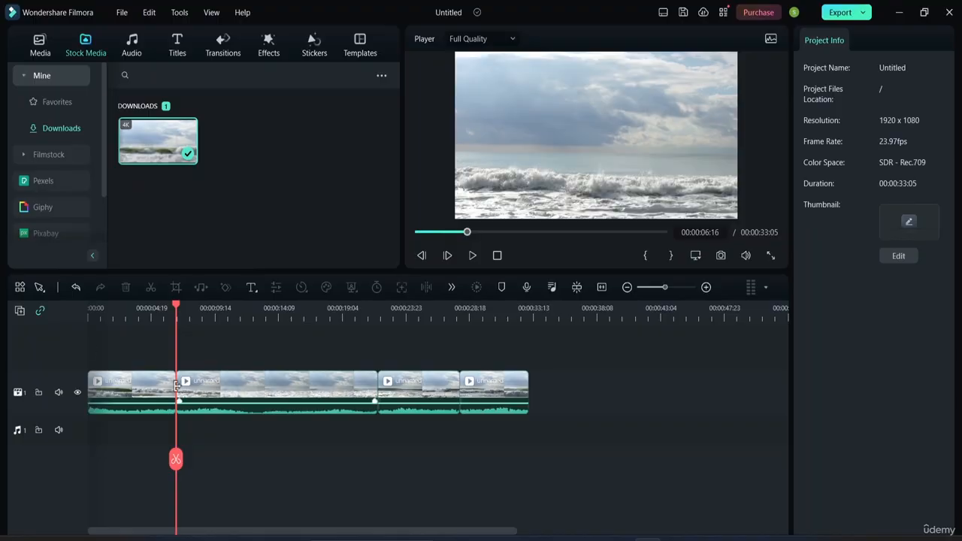
{"action": "key", "text": "ctrl+z"}
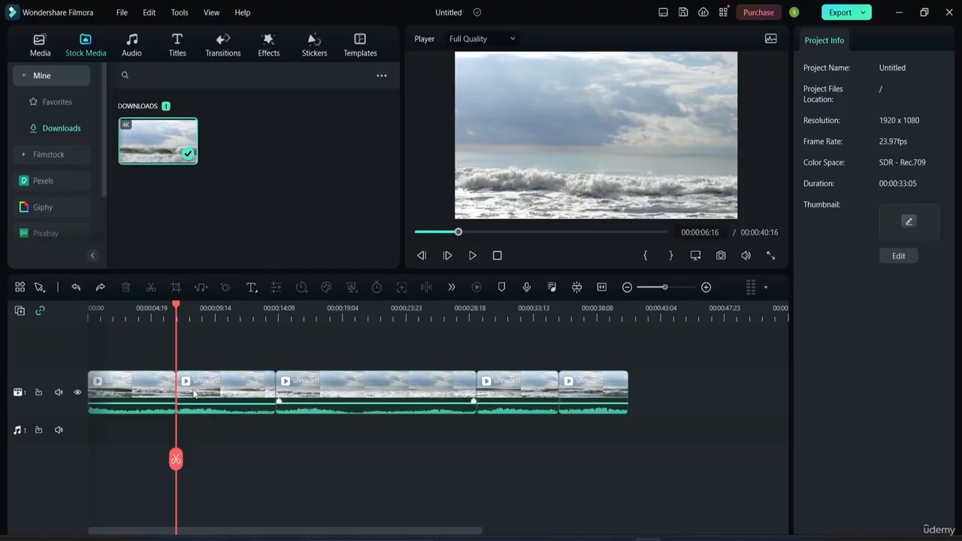
{"action": "left_click", "coordinate": [221, 392]}
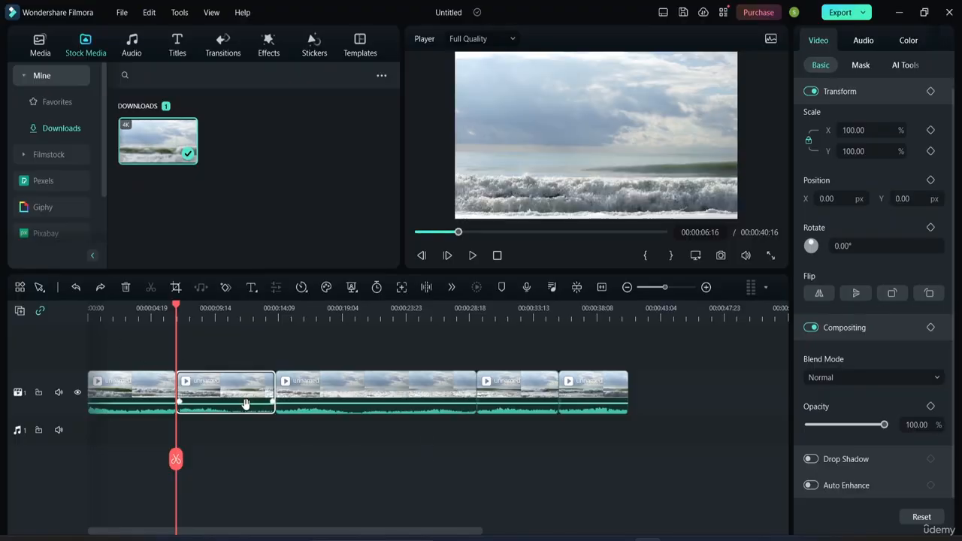
{"action": "key", "text": "Delete"}
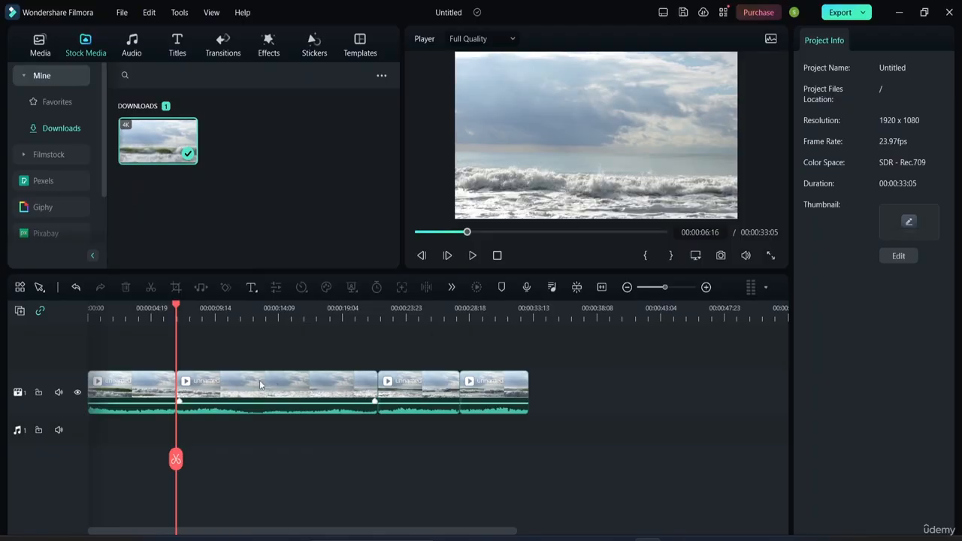
Turn off auto ripple, delete the second-to-last segment to leave a gap and play the timeline across it
{"action": "left_click", "coordinate": [40, 311]}
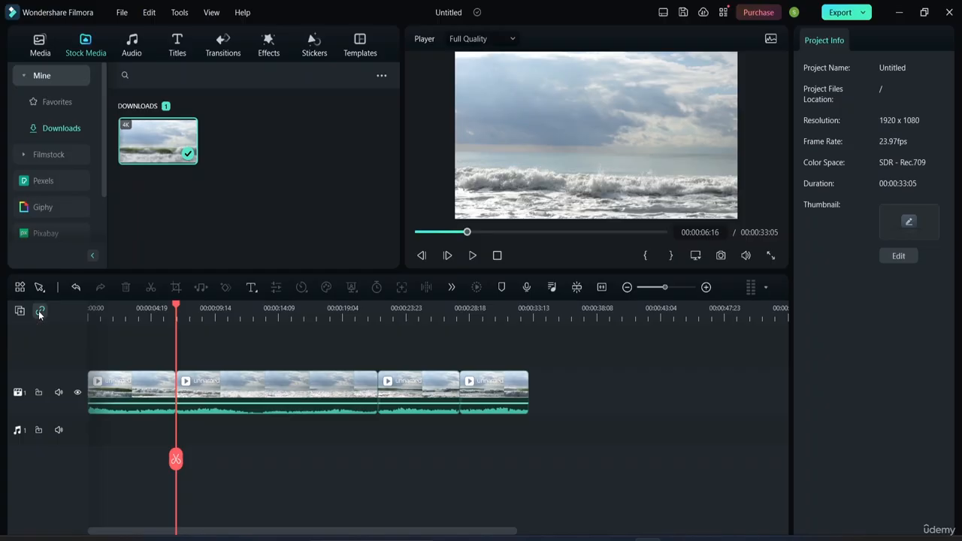
{"action": "left_click", "coordinate": [400, 397]}
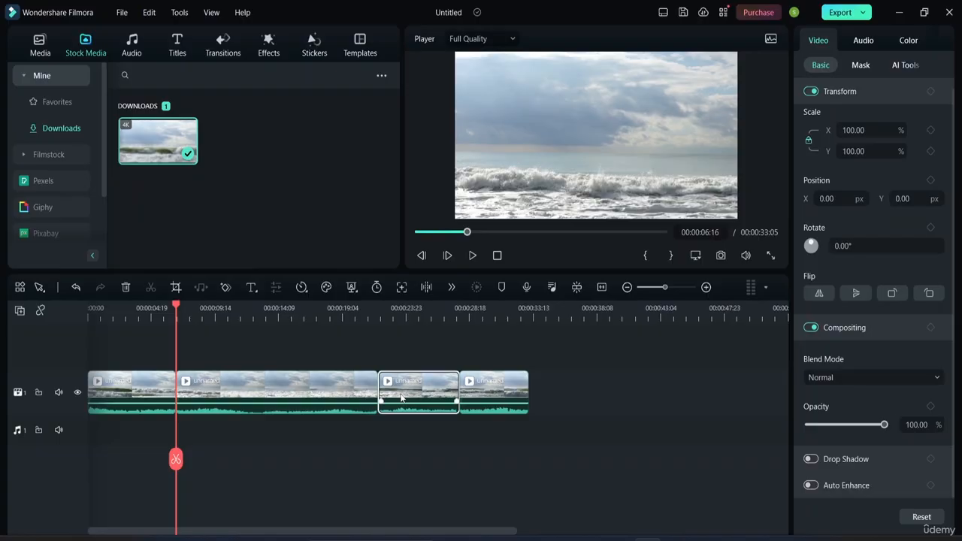
{"action": "key", "text": "Delete"}
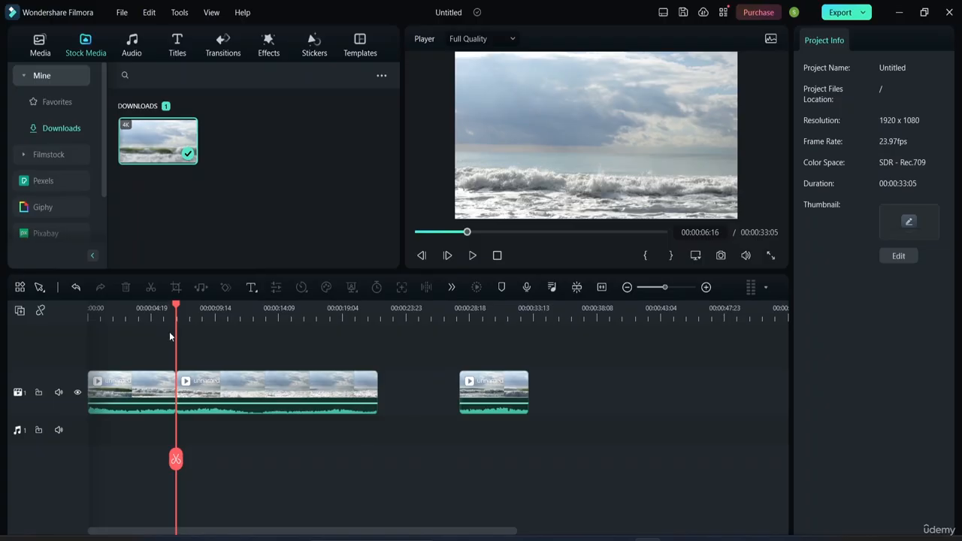
{"action": "key", "text": "space"}
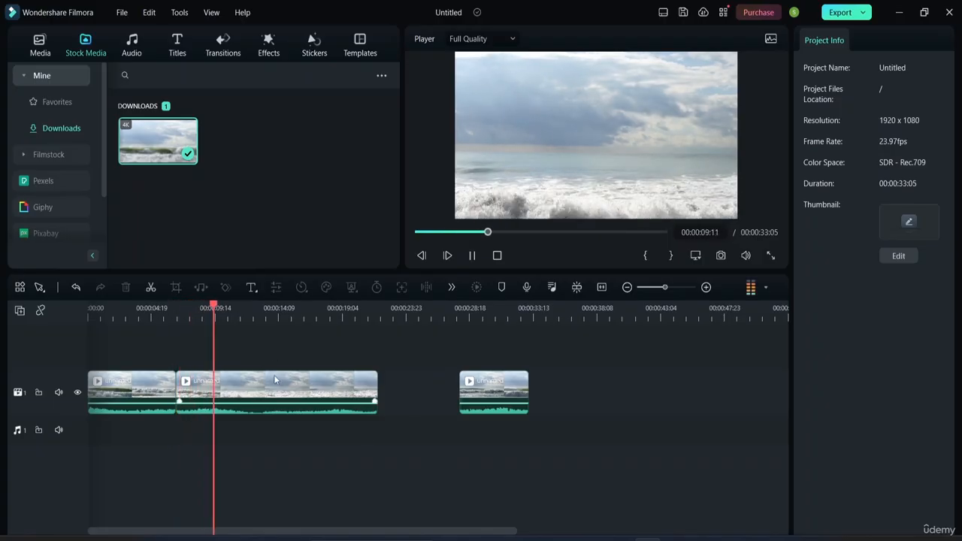
{"action": "left_click_drag", "start_coordinate": [225, 455], "coordinate": [333, 456]}
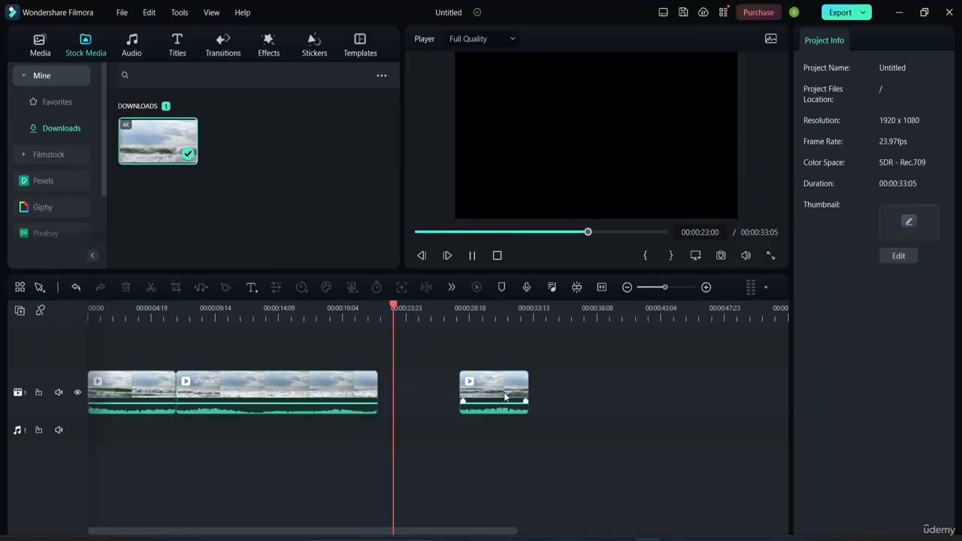
Reposition the last segment along the track, turn auto ripple back on and place the segment directly against the long one
{"action": "left_click_drag", "start_coordinate": [497, 387], "coordinate": [424, 386]}
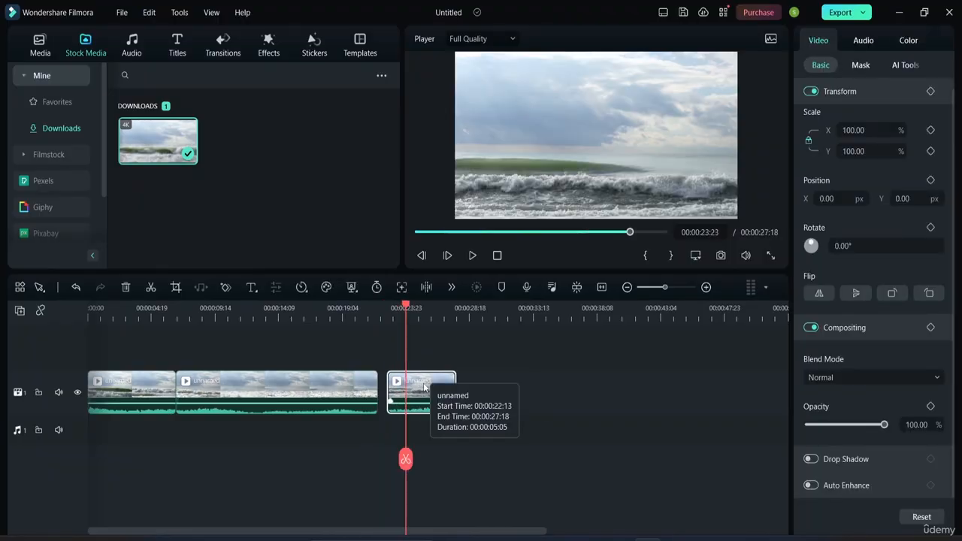
{"action": "key", "text": "space"}
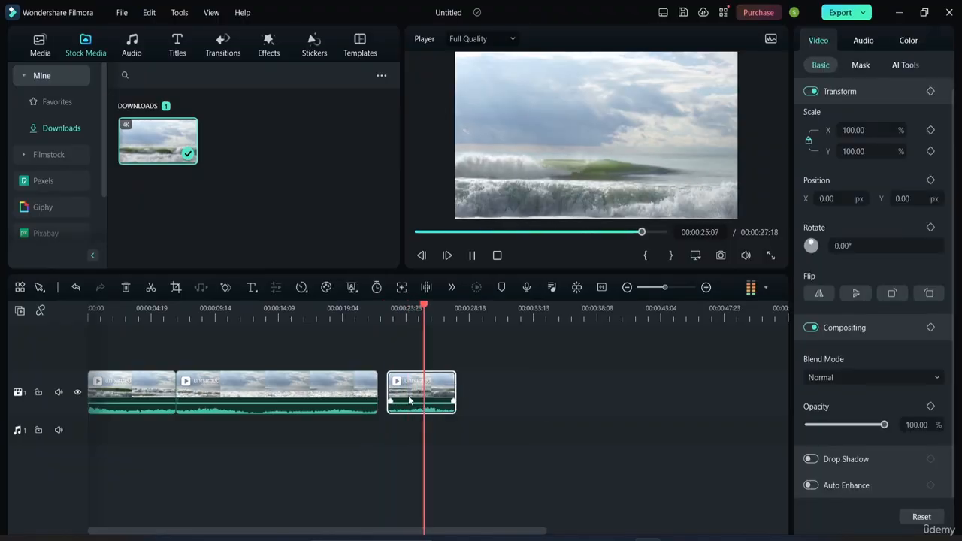
{"action": "left_click_drag", "start_coordinate": [409, 401], "coordinate": [456, 398]}
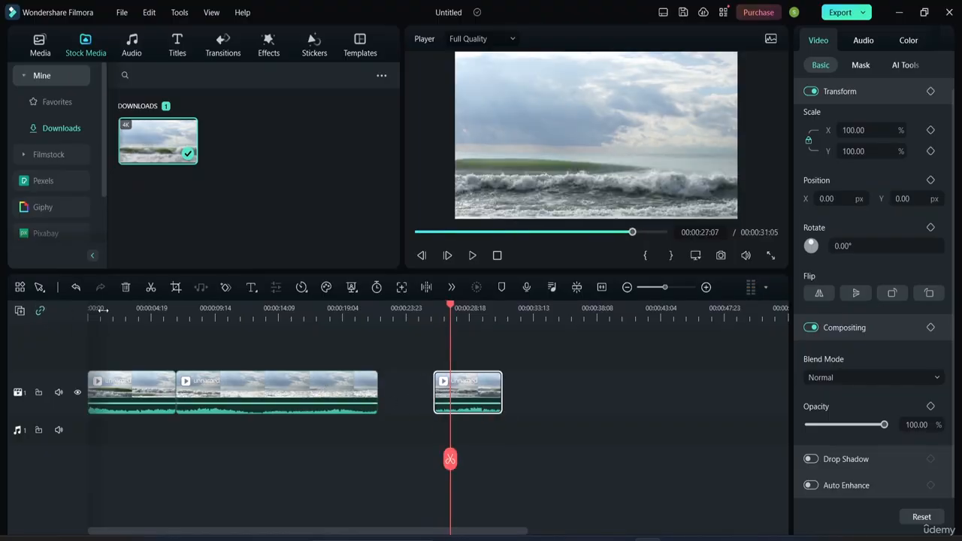
{"action": "left_click_drag", "start_coordinate": [432, 396], "coordinate": [379, 398]}
{"action": "left_click", "coordinate": [369, 398]}
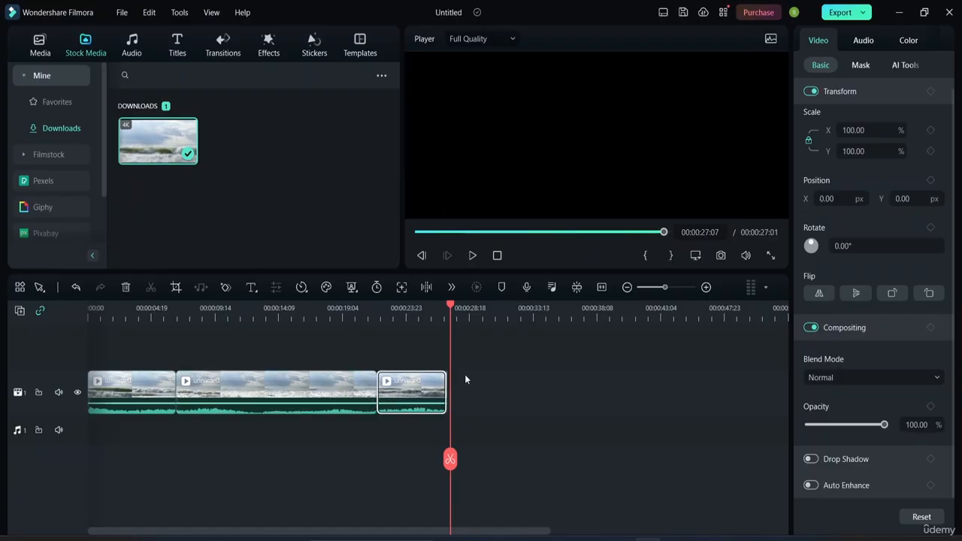
Play the rearranged timeline from the start and stop at about 19 seconds
{"action": "left_click", "coordinate": [466, 378]}
{"action": "left_click_drag", "start_coordinate": [451, 307], "coordinate": [57, 321]}
{"action": "key", "text": "space"}
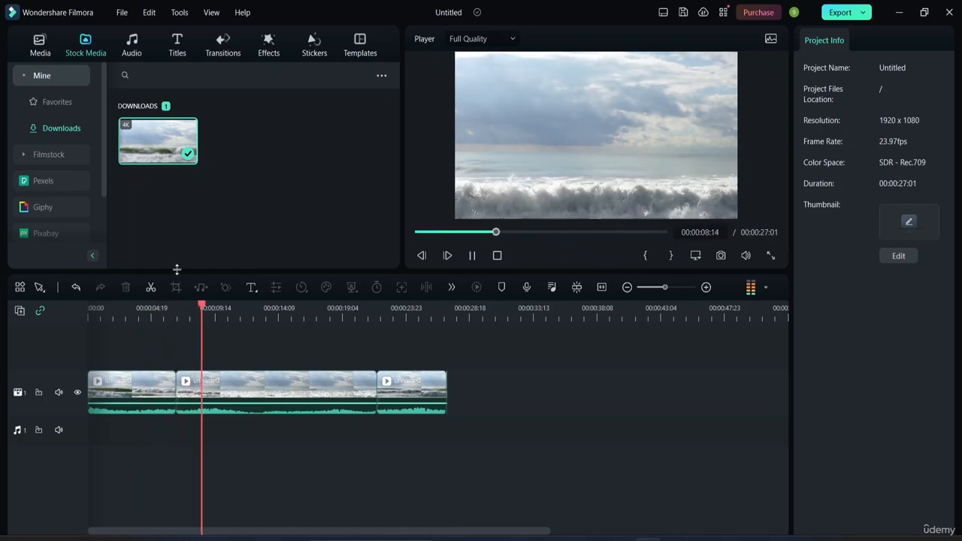
{"action": "left_click_drag", "start_coordinate": [398, 350], "coordinate": [349, 361]}
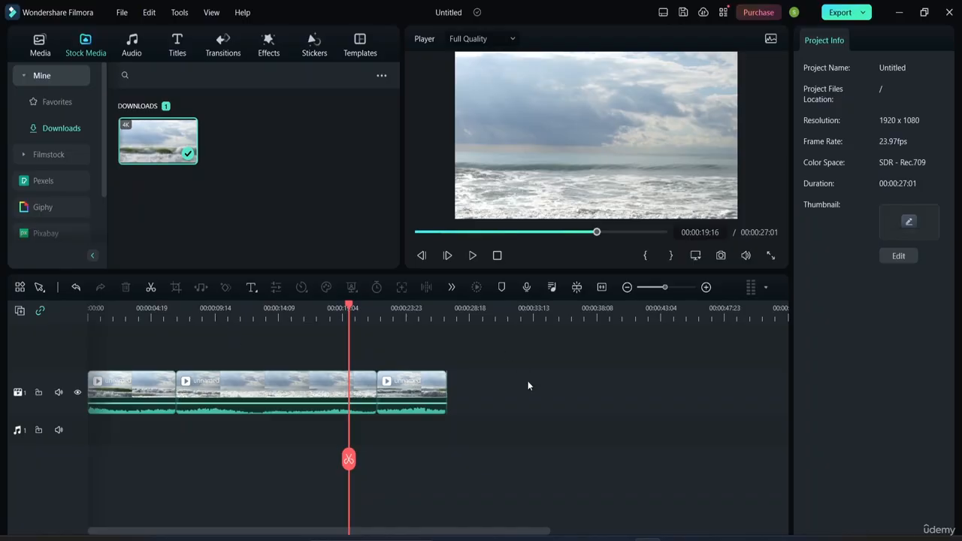
Remove the one-frame leftover sliver at the end of the last segment
{"action": "mouse_move", "coordinate": [443, 377]}
{"action": "left_click", "coordinate": [445, 383]}
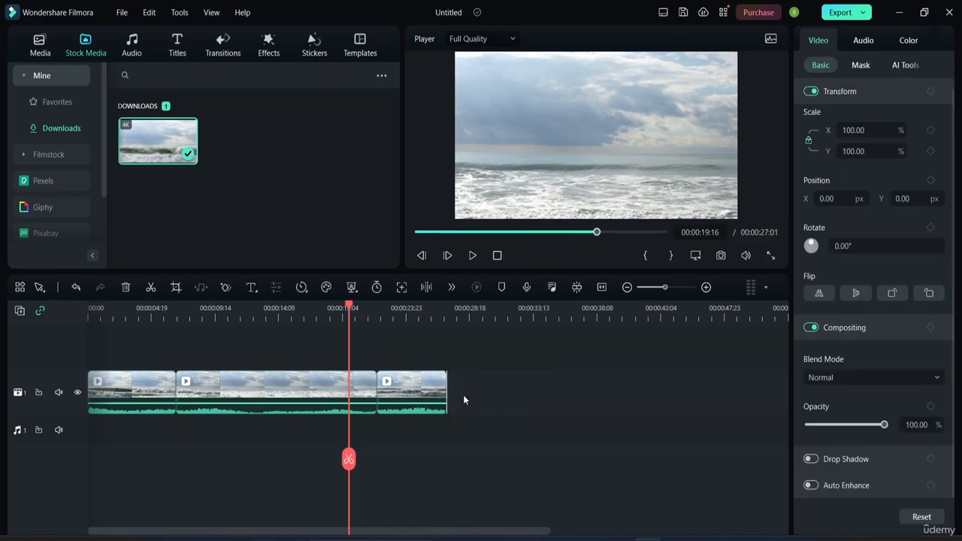
{"action": "left_click", "coordinate": [463, 396]}
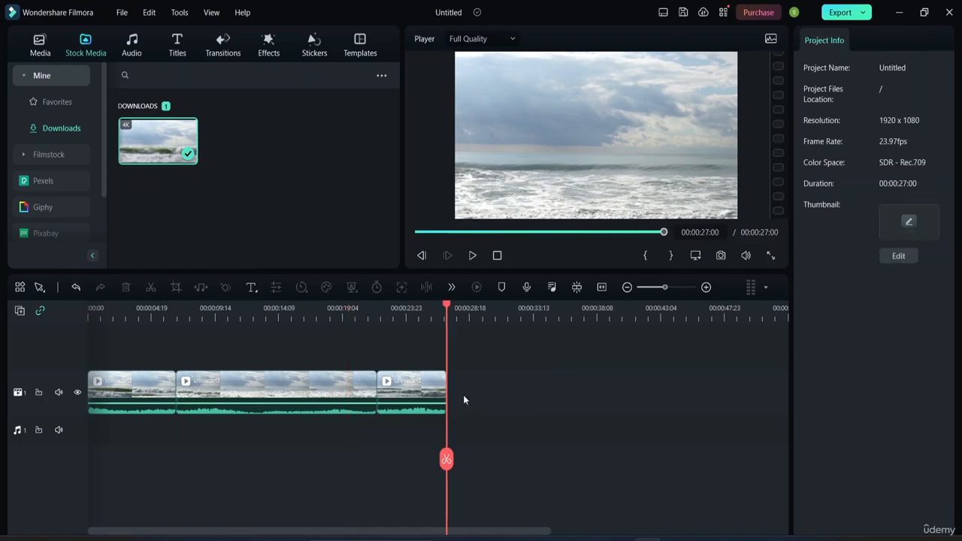
Adjust the last segment by its end edge, shortening it to 00:00:23:09, extending it to 00:00:34:04 and trimming it to 00:00:24:12
{"action": "left_click", "coordinate": [422, 394]}
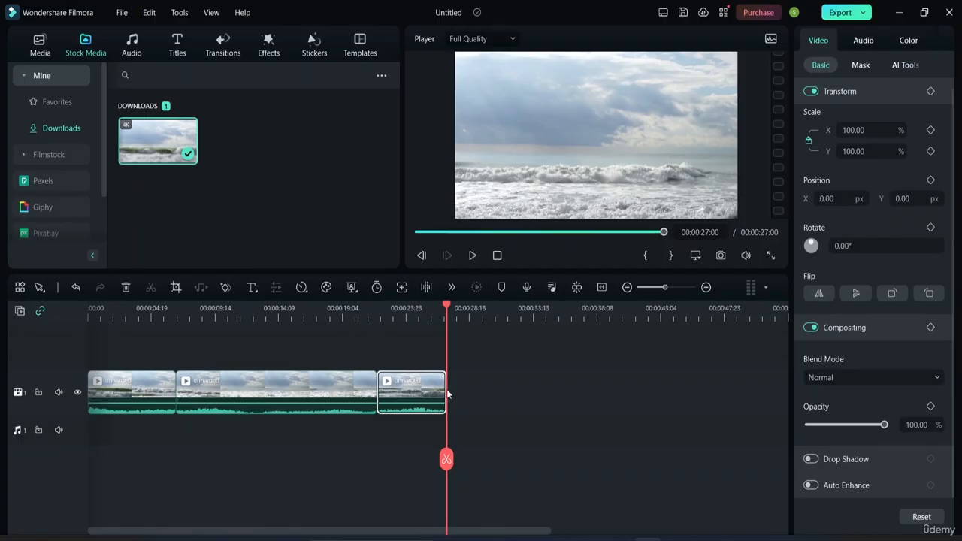
{"action": "left_click_drag", "start_coordinate": [447, 307], "coordinate": [254, 307]}
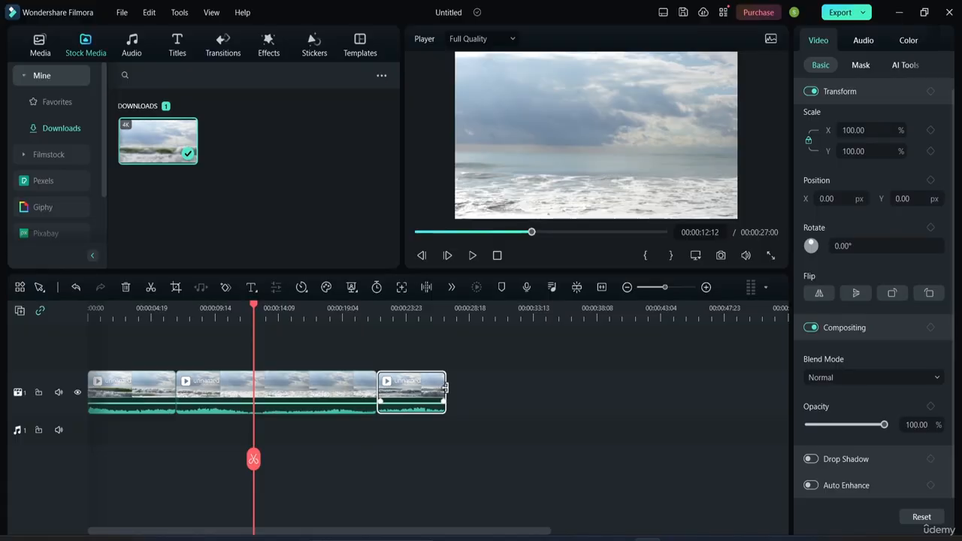
{"action": "left_click_drag", "start_coordinate": [445, 388], "coordinate": [445, 387]}
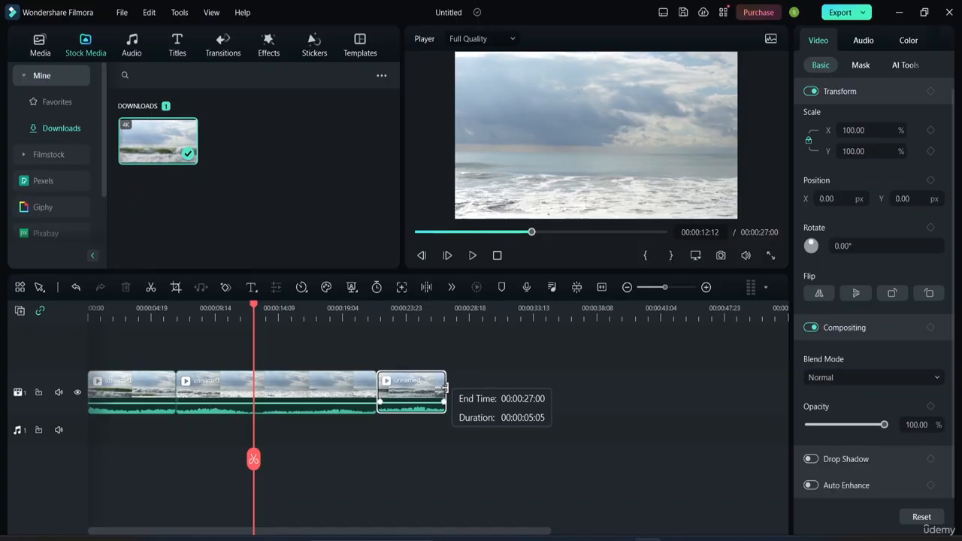
{"action": "left_click_drag", "start_coordinate": [429, 386], "coordinate": [396, 386]}
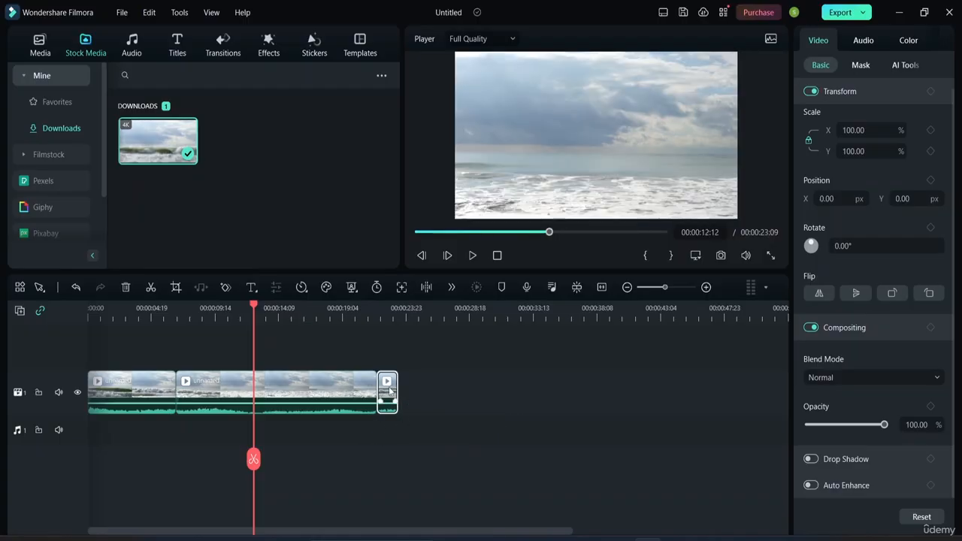
{"action": "left_click_drag", "start_coordinate": [398, 386], "coordinate": [589, 412]}
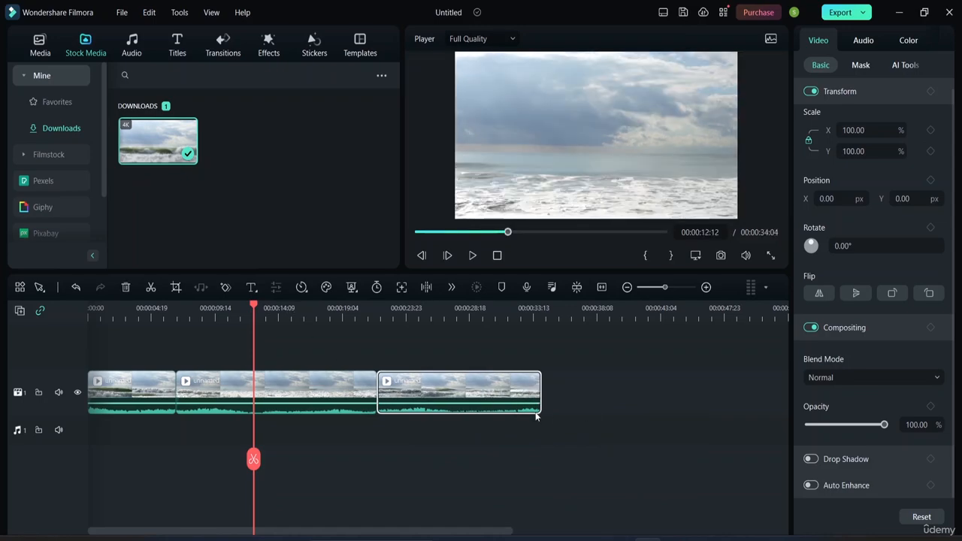
{"action": "left_click_drag", "start_coordinate": [541, 387], "coordinate": [412, 389]}
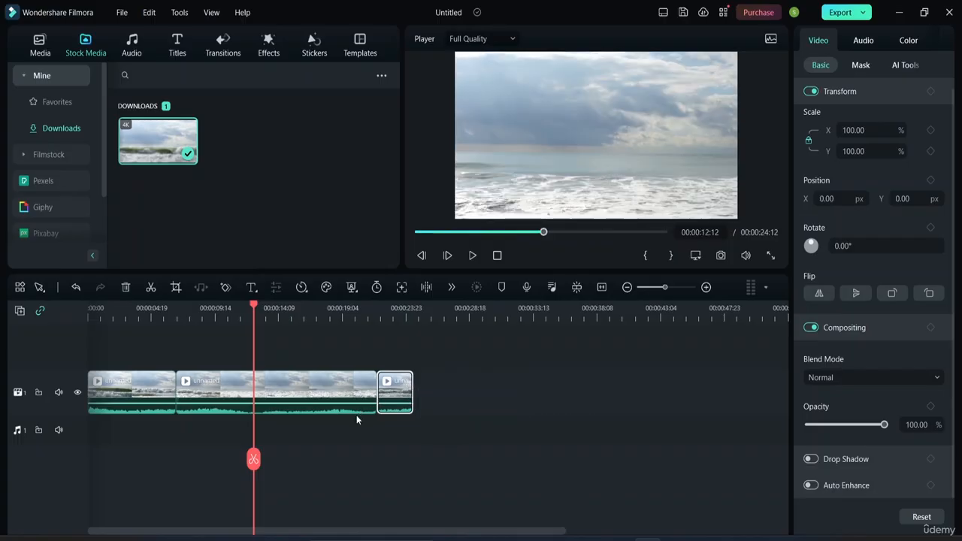
Preview the trimmed timeline and return the playhead to the start of the last segment with that segment selected
{"action": "key", "text": "space"}
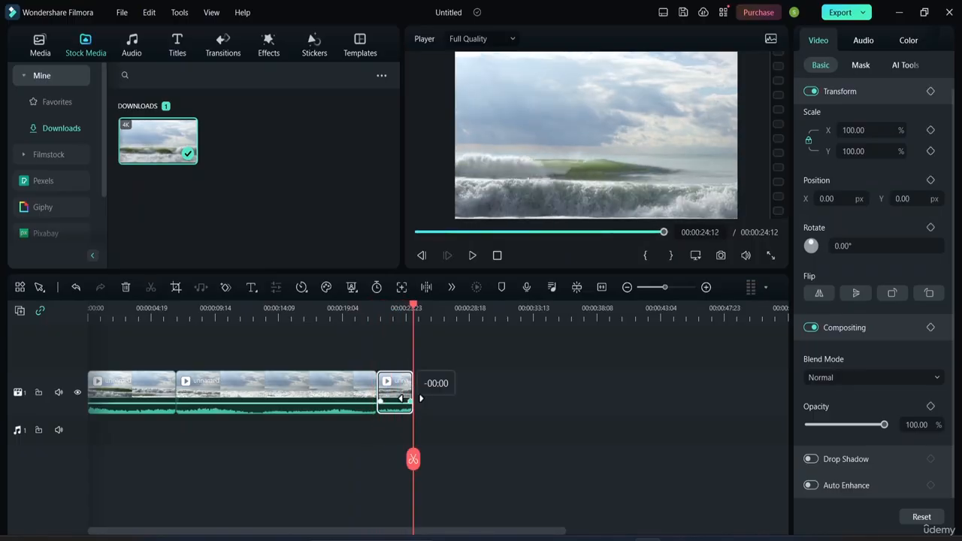
{"action": "key", "text": "space"}
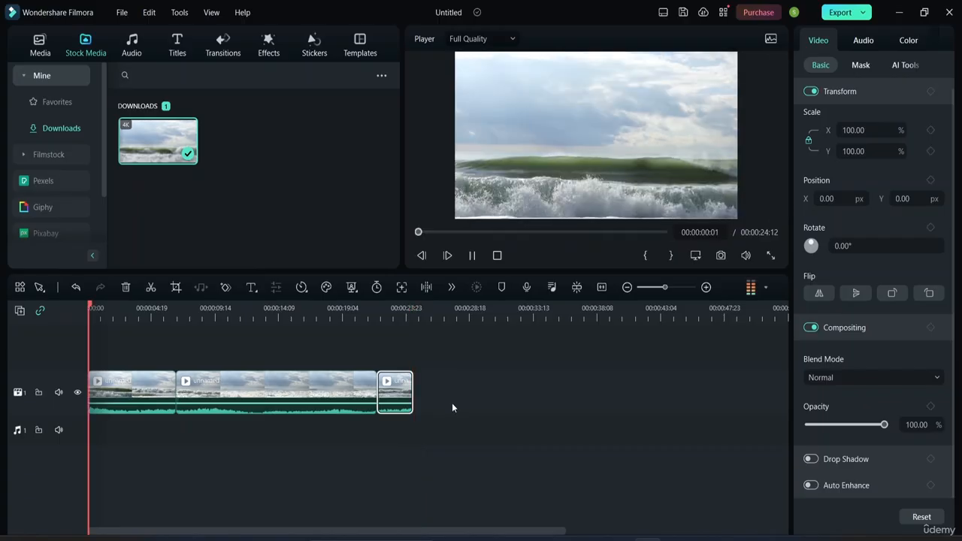
{"action": "left_click", "coordinate": [411, 386]}
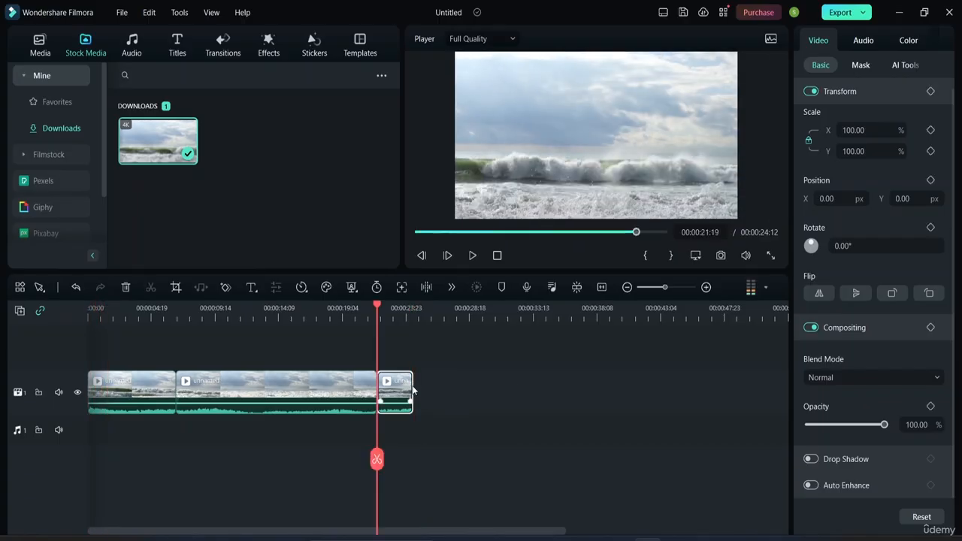
Extend the last segment's end to 00:00:31:05, preview it, and extend the end further to 00:00:34:04
{"action": "left_click_drag", "start_coordinate": [411, 388], "coordinate": [502, 388]}
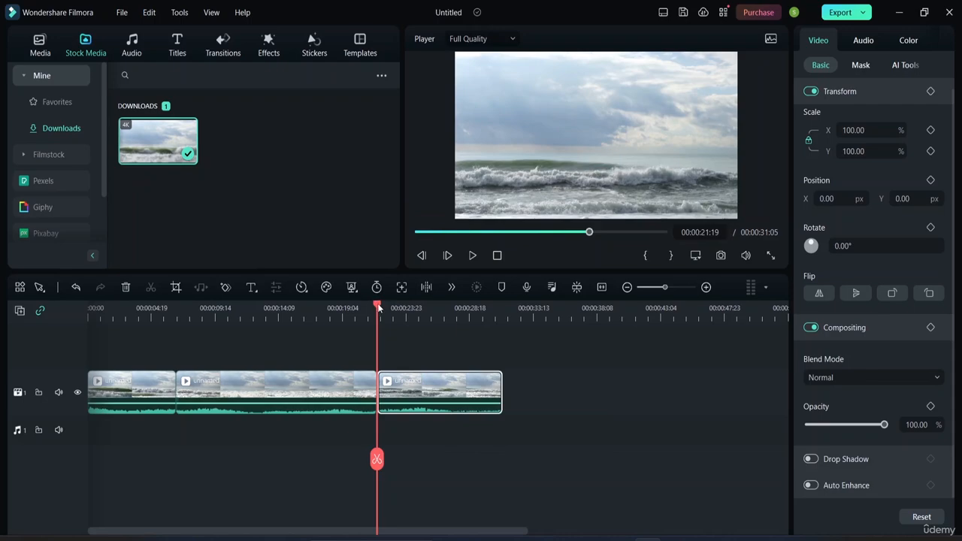
{"action": "left_click_drag", "start_coordinate": [378, 307], "coordinate": [419, 324]}
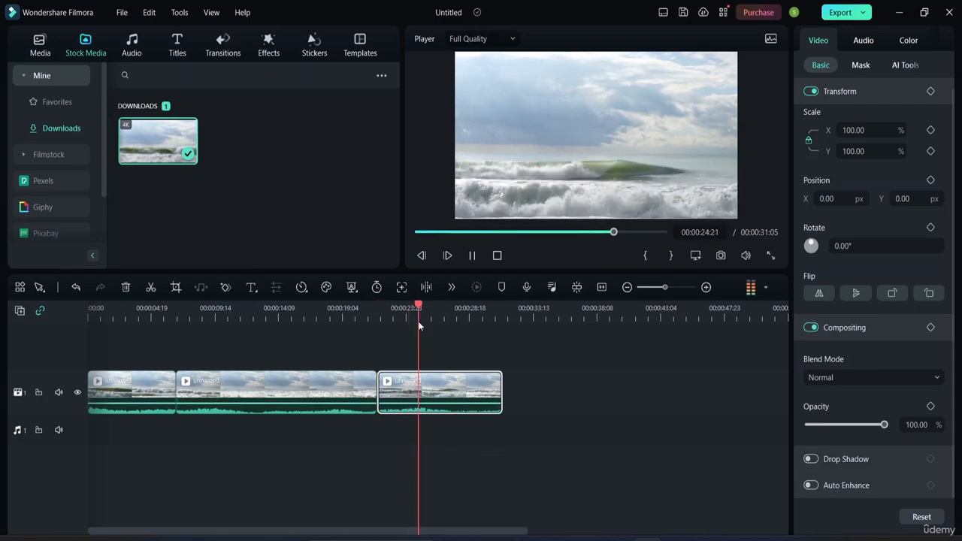
{"action": "left_click", "coordinate": [505, 386]}
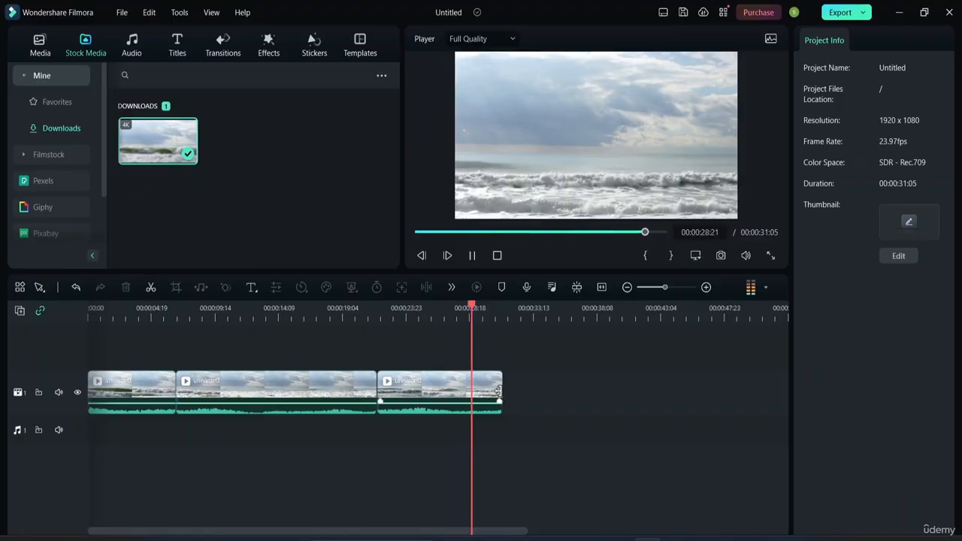
{"action": "left_click_drag", "start_coordinate": [499, 390], "coordinate": [539, 393]}
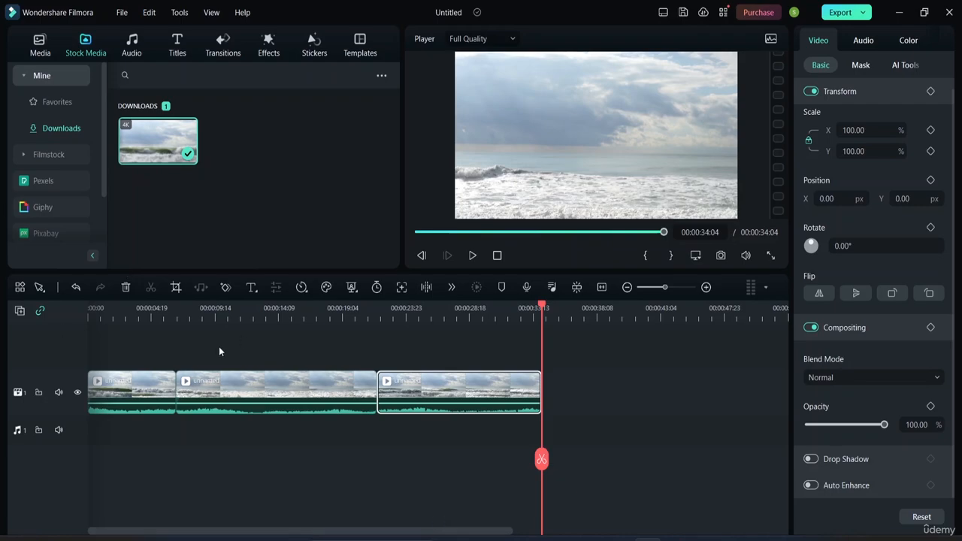
Trim the start of the last segment until the timeline is about 00:00:29:12 long, keeping it directly after the middle segment
{"action": "left_click", "coordinate": [179, 400]}
{"action": "left_click", "coordinate": [128, 385]}
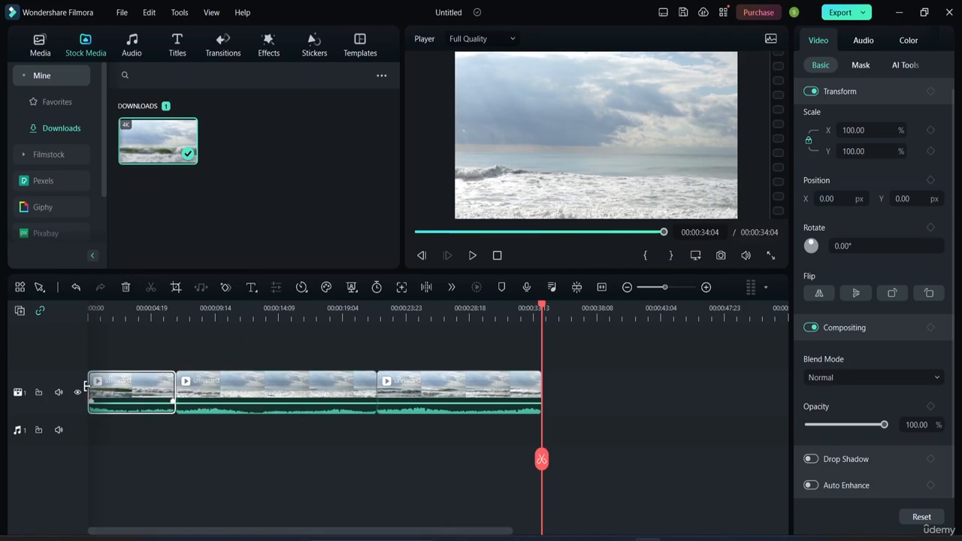
{"action": "left_click", "coordinate": [377, 389]}
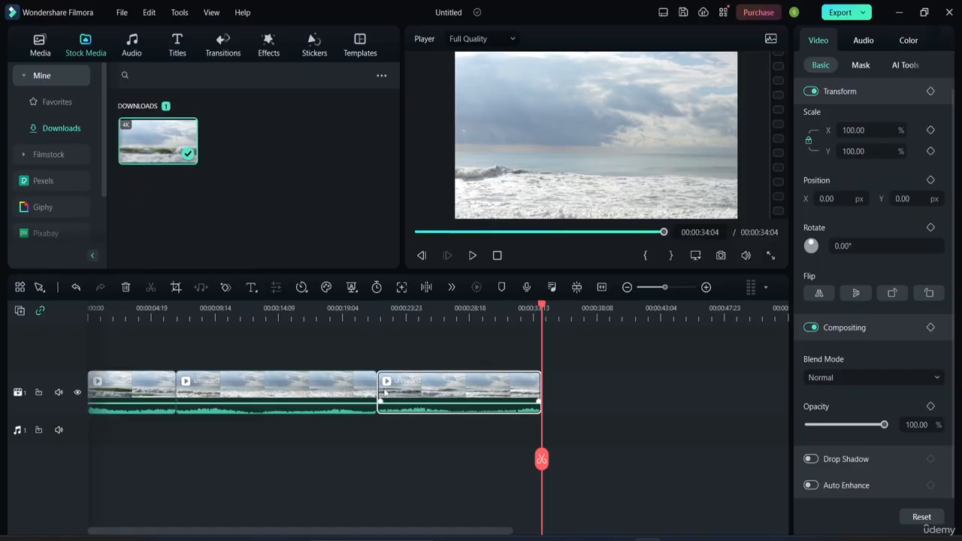
{"action": "left_click_drag", "start_coordinate": [377, 389], "coordinate": [441, 390]}
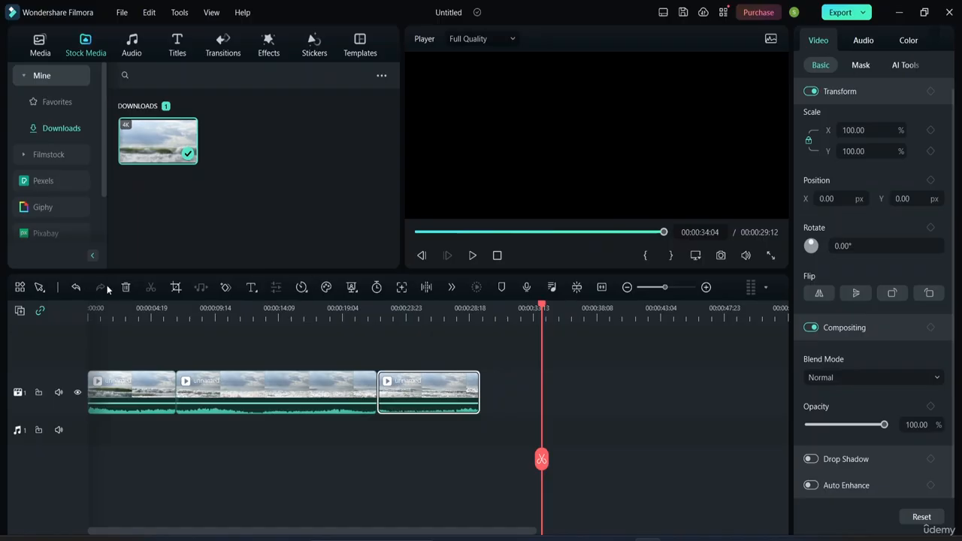
{"action": "mouse_move", "coordinate": [412, 391]}
{"action": "left_mouse_down"}
{"action": "mouse_move", "coordinate": [475, 391]}
{"action": "mouse_move", "coordinate": [405, 387]}
{"action": "left_mouse_up"}
{"action": "left_click", "coordinate": [560, 368]}
{"action": "left_click", "coordinate": [426, 387]}
{"action": "left_click", "coordinate": [516, 365]}
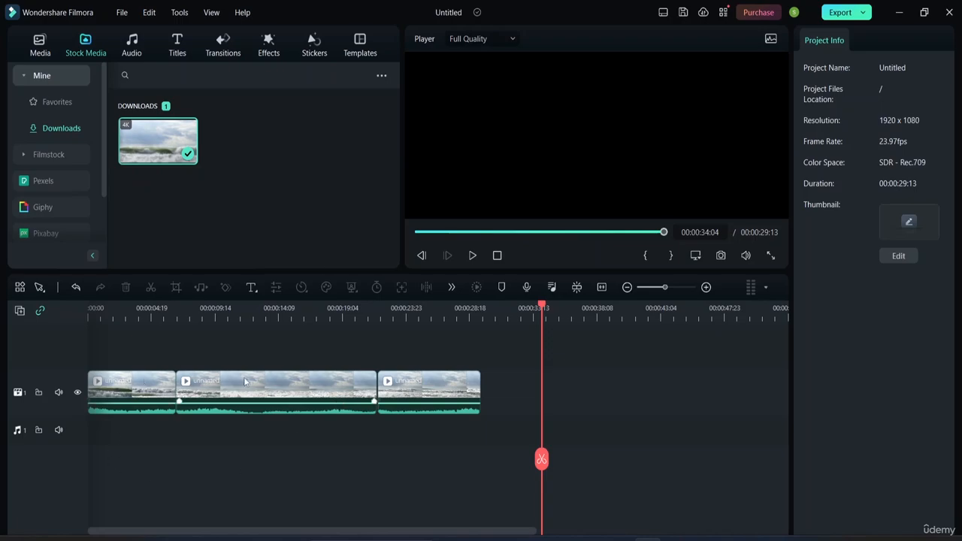
Move the middle segment to the start of a second video track and place the last segment directly after the first on track 1
{"action": "left_click", "coordinate": [263, 382]}
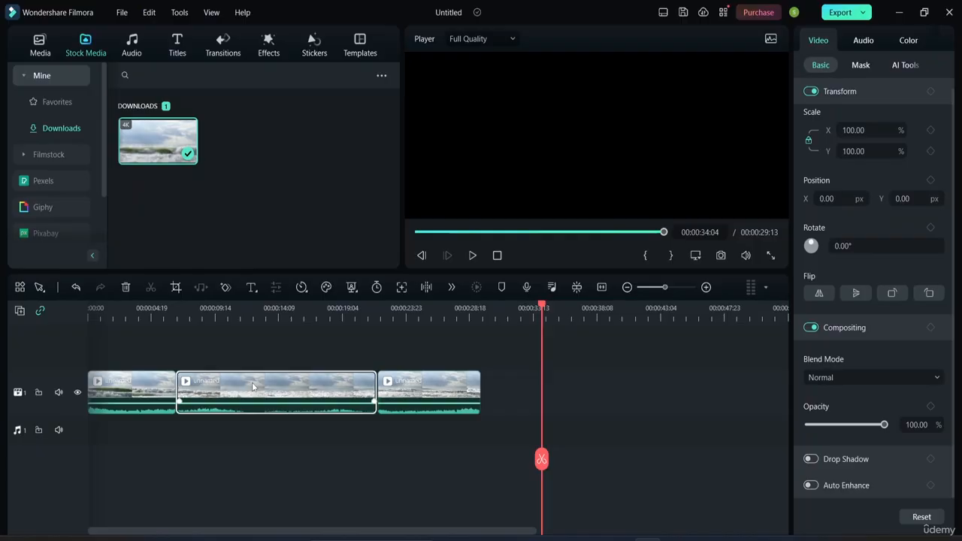
{"action": "left_click_drag", "start_coordinate": [252, 387], "coordinate": [164, 351]}
{"action": "left_click_drag", "start_coordinate": [541, 308], "coordinate": [84, 328]}
{"action": "left_click_drag", "start_coordinate": [433, 441], "coordinate": [218, 444]}
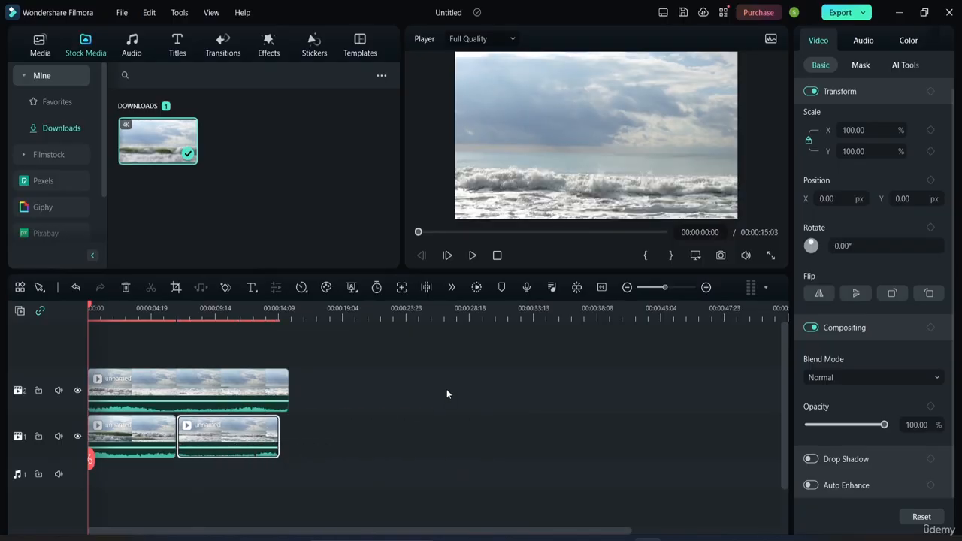
{"action": "left_click", "coordinate": [446, 389]}
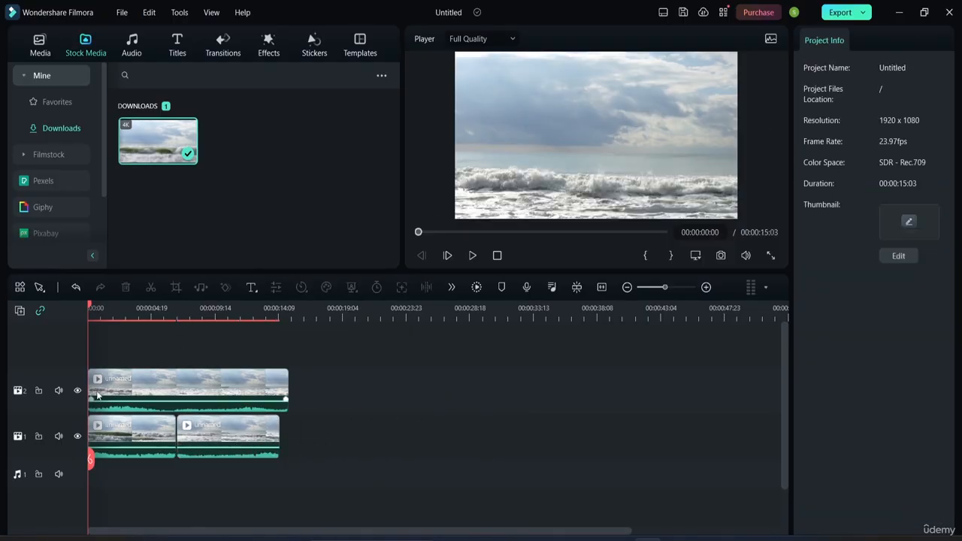
Shift the upper-track clip in the preview to about X 762.55, Y 102.21 and play the overlapping clips from the start
{"action": "left_click", "coordinate": [598, 99]}
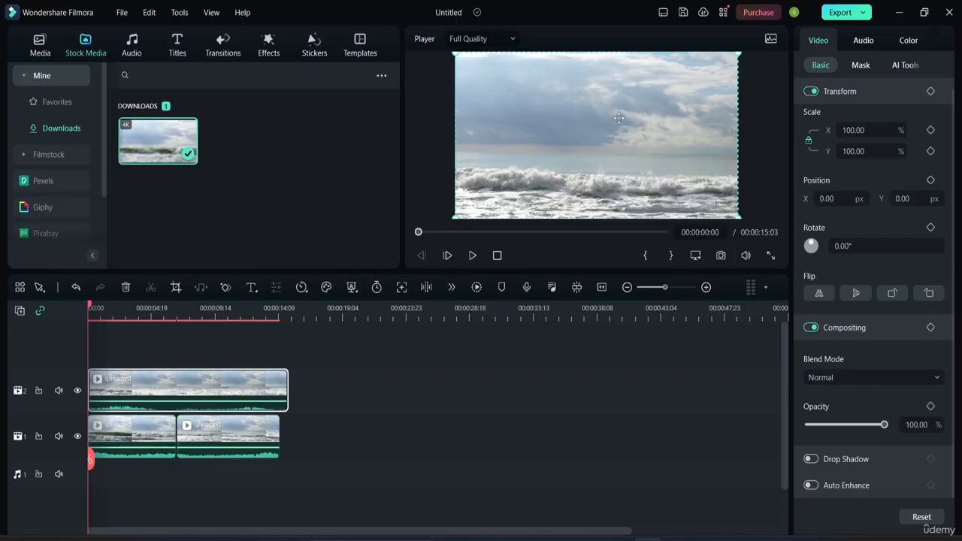
{"action": "left_click_drag", "start_coordinate": [598, 125], "coordinate": [666, 101]}
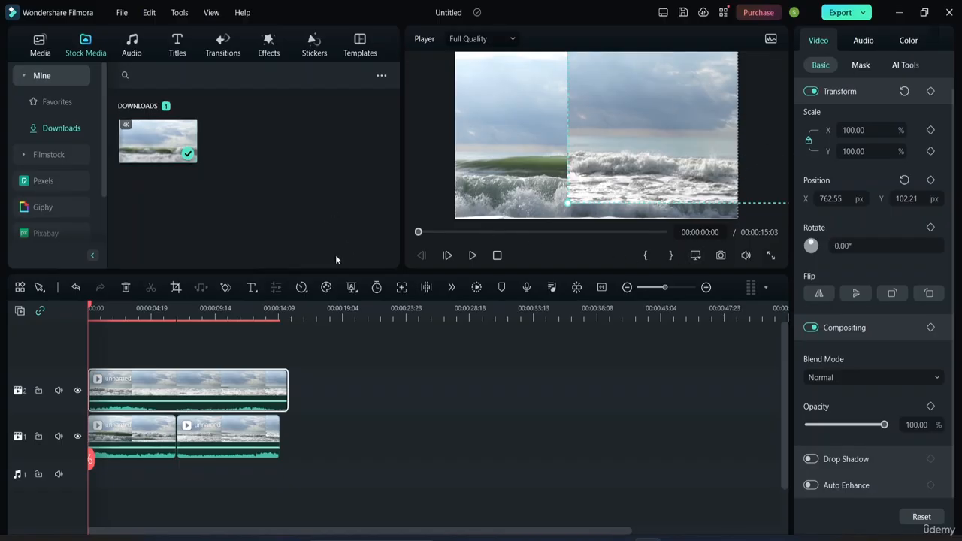
{"action": "key", "text": "space"}
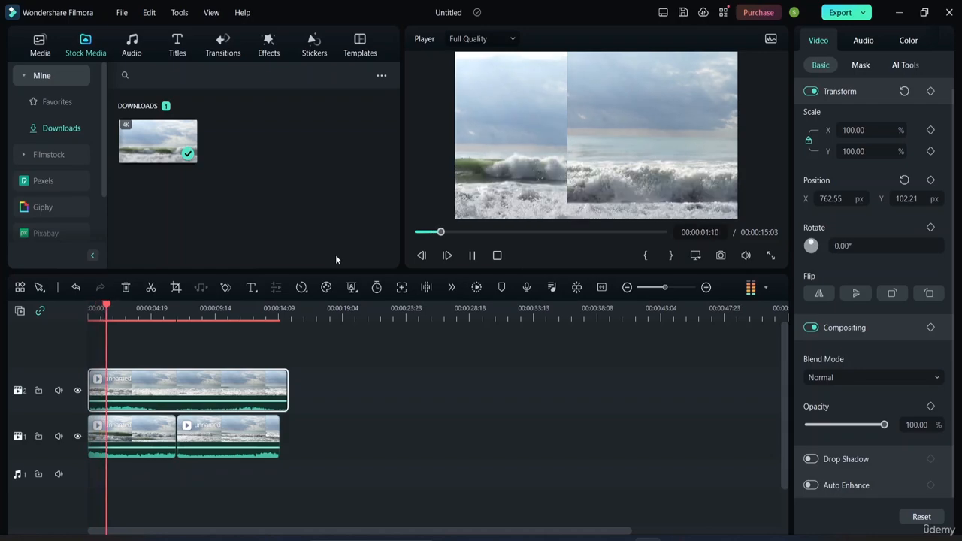
{"action": "left_click", "coordinate": [630, 138]}
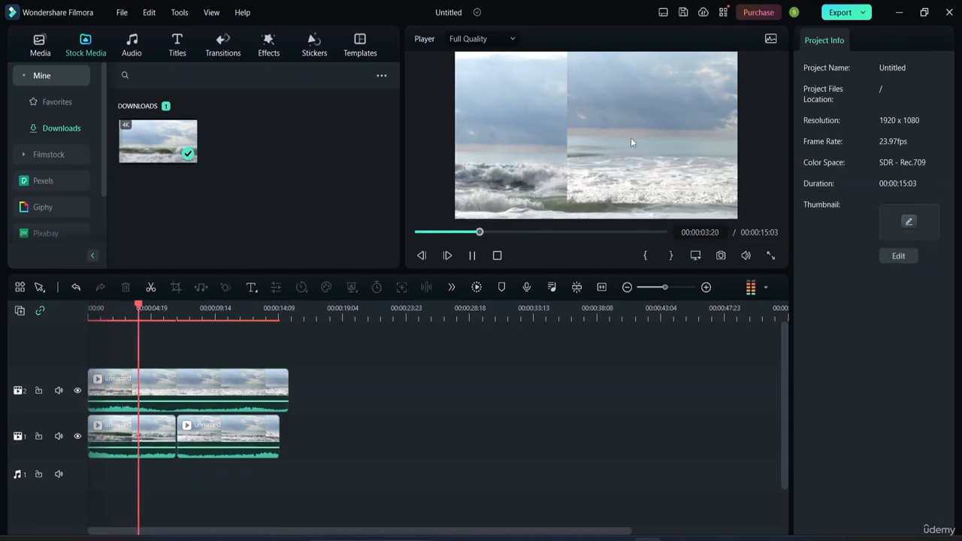
Reposition the upper-track clip at about X 748.94, Y 0.00 and preview the side-by-side clips from near the start
{"action": "left_click", "coordinate": [473, 259]}
{"action": "left_click", "coordinate": [667, 120]}
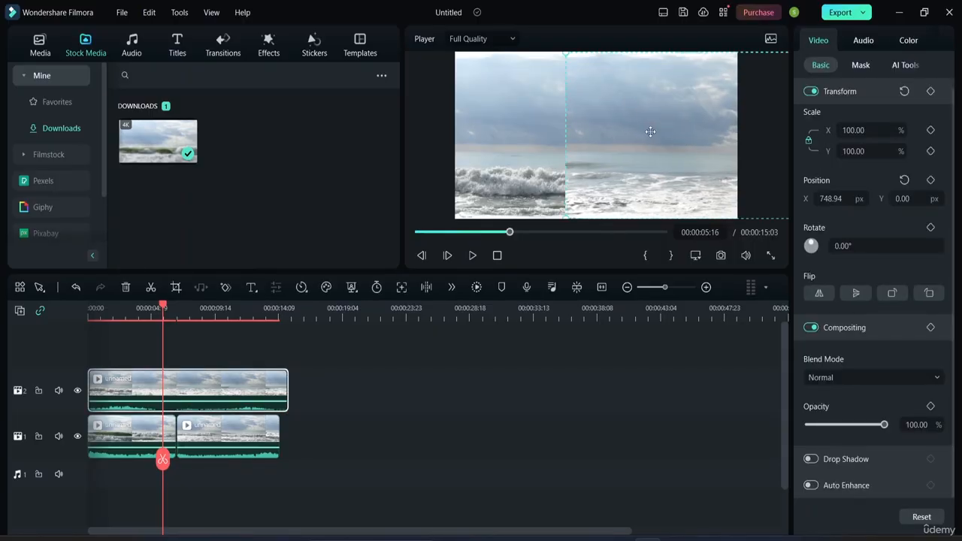
{"action": "left_click_drag", "start_coordinate": [509, 231], "coordinate": [424, 241]}
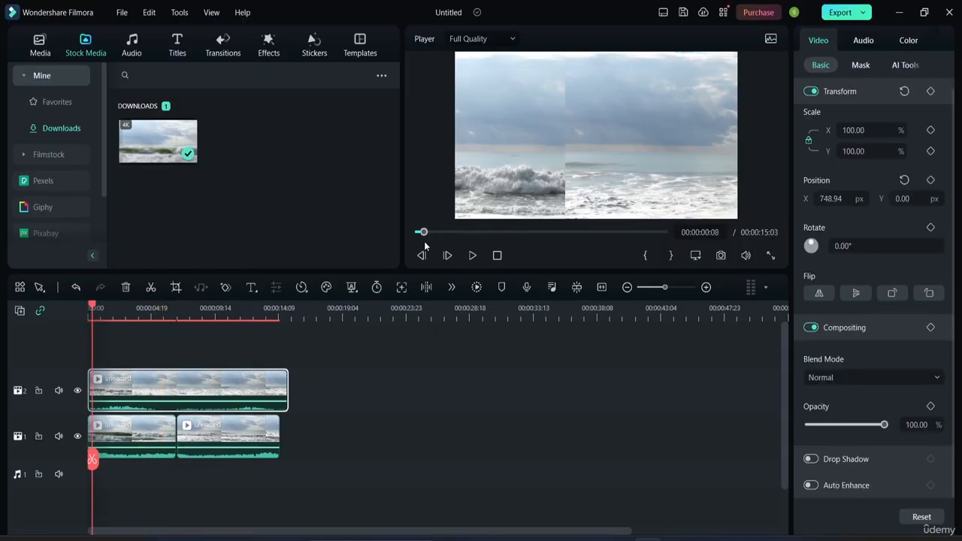
{"action": "left_click", "coordinate": [481, 256]}
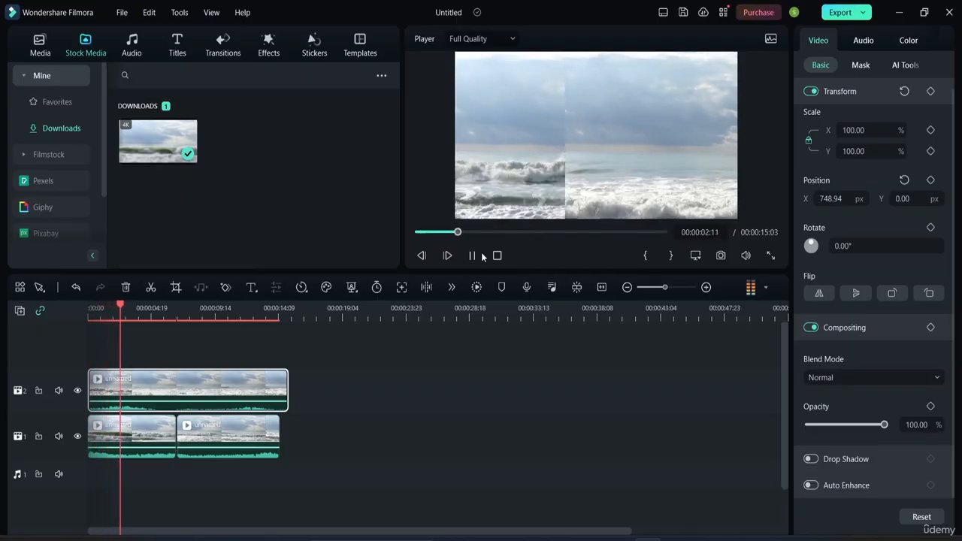
{"action": "left_click", "coordinate": [505, 162]}
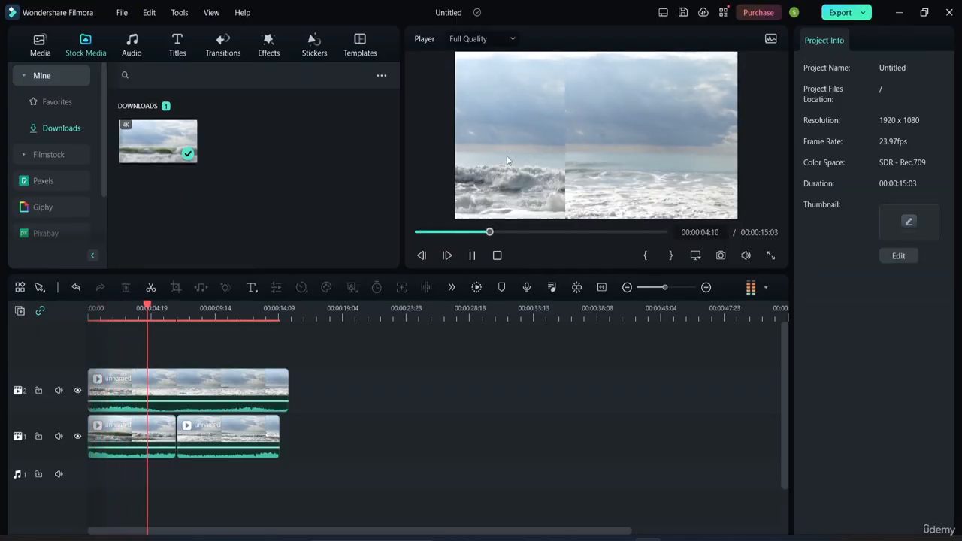
{"action": "left_click", "coordinate": [472, 256]}
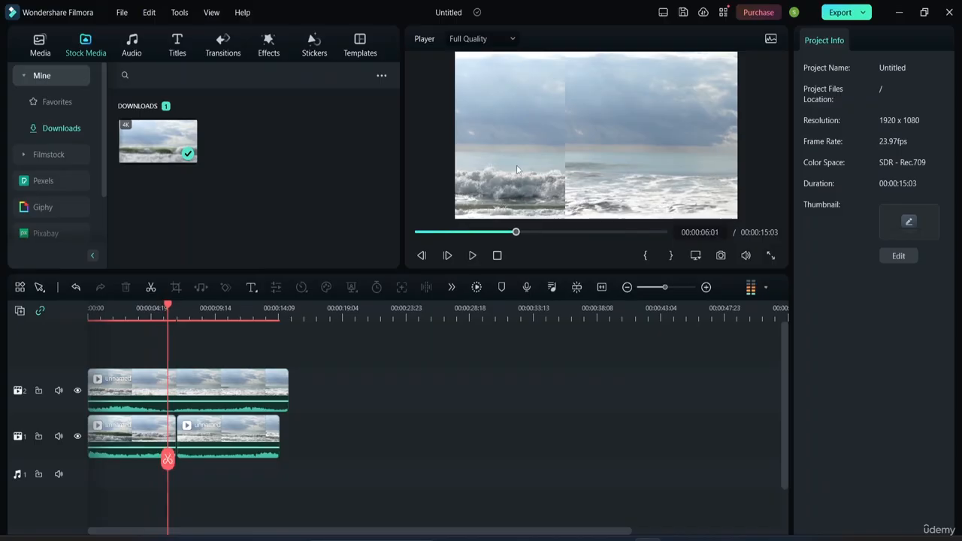
Reposition the upper-track clip at about X 895.32, Y 0.00 and play the side-by-side view to about 00:00:14:12
{"action": "left_click", "coordinate": [516, 165]}
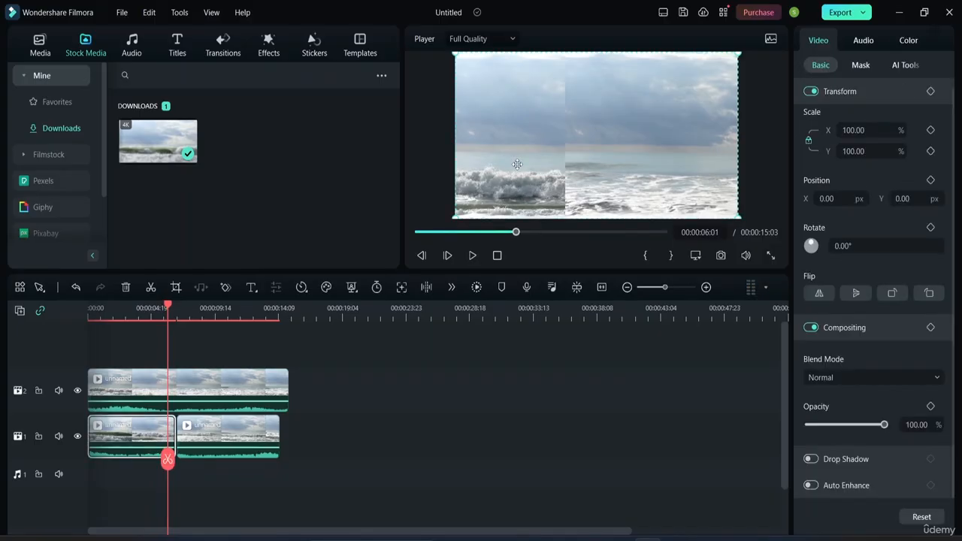
{"action": "left_click_drag", "start_coordinate": [534, 137], "coordinate": [491, 133]}
{"action": "left_click", "coordinate": [651, 129]}
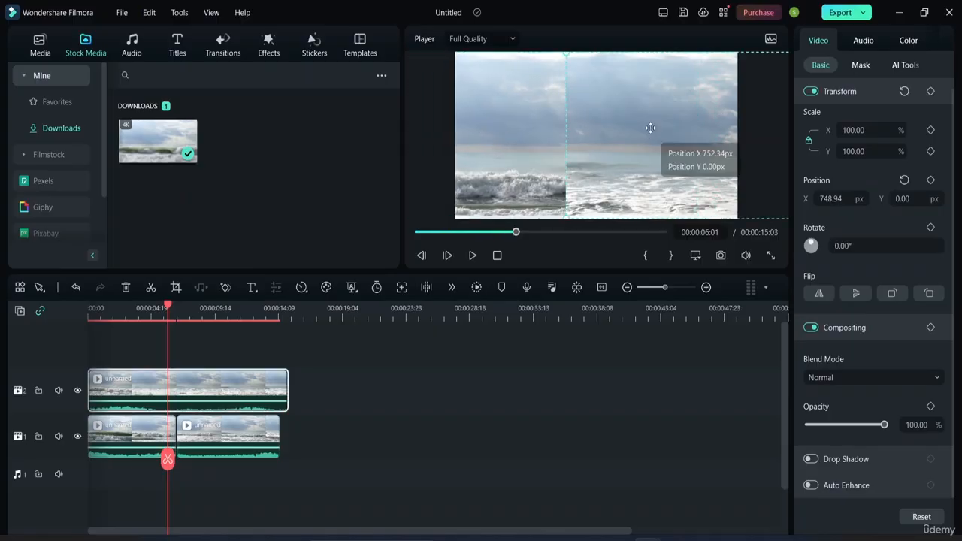
{"action": "mouse_move", "coordinate": [650, 128]}
{"action": "left_mouse_down"}
{"action": "mouse_move", "coordinate": [666, 125]}
{"action": "mouse_move", "coordinate": [636, 128]}
{"action": "mouse_move", "coordinate": [669, 126]}
{"action": "mouse_move", "coordinate": [654, 144]}
{"action": "left_mouse_up"}
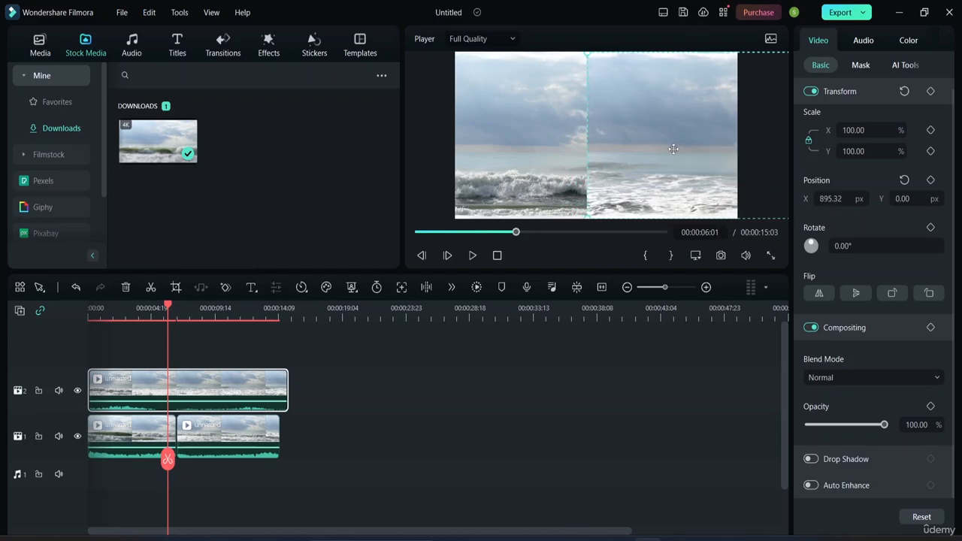
{"action": "key", "text": "space"}
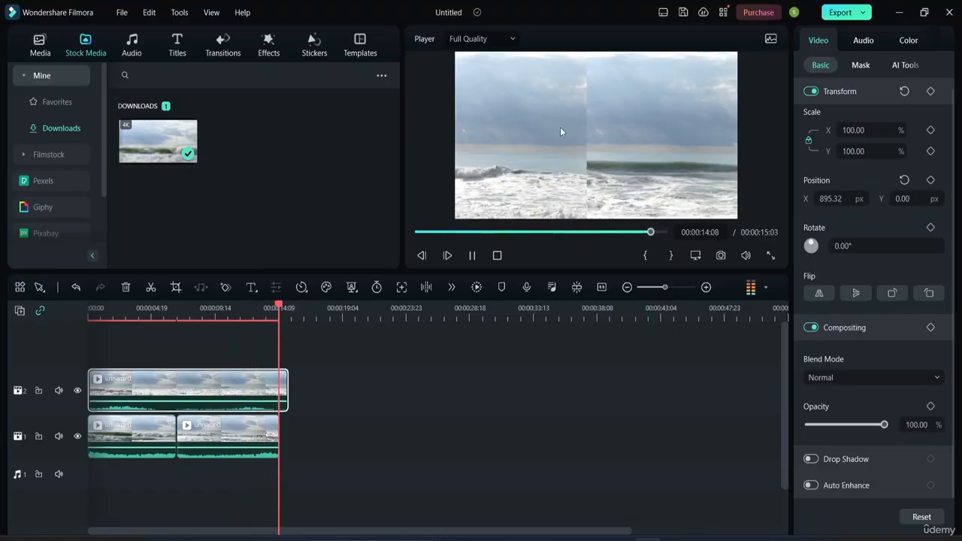
{"action": "key", "text": "space"}
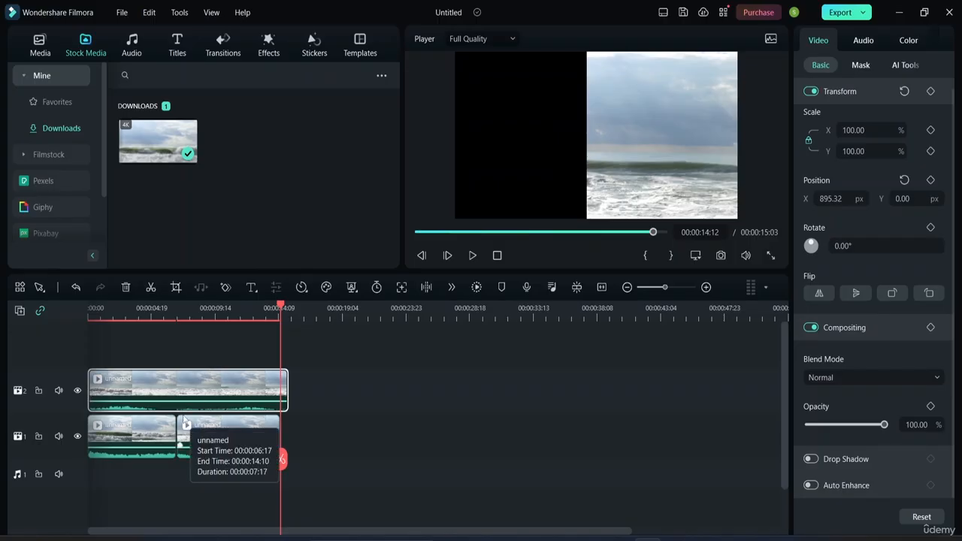
Add the downloaded music "The Great Battle" to the start of audio track 1 and briefly preview it
{"action": "left_click", "coordinate": [132, 40]}
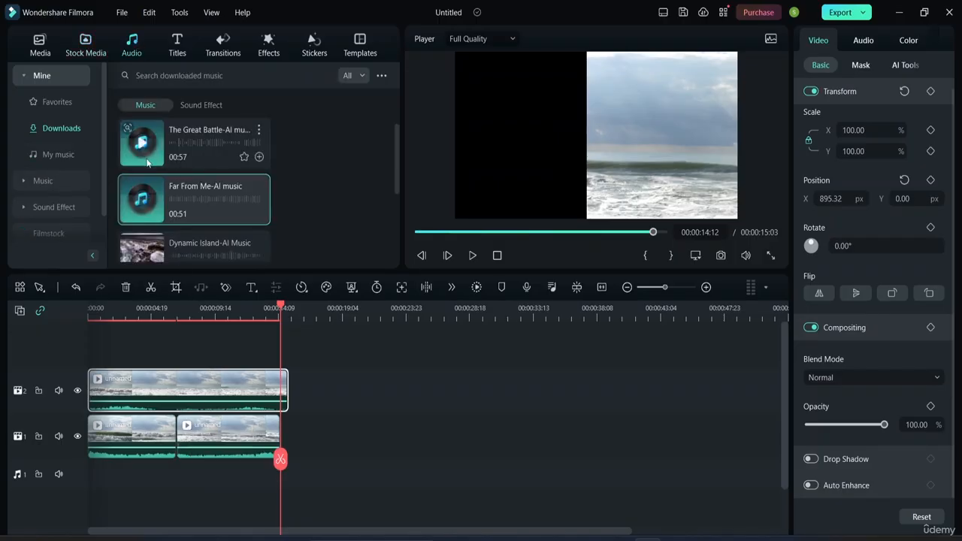
{"action": "left_click_drag", "start_coordinate": [171, 136], "coordinate": [90, 471]}
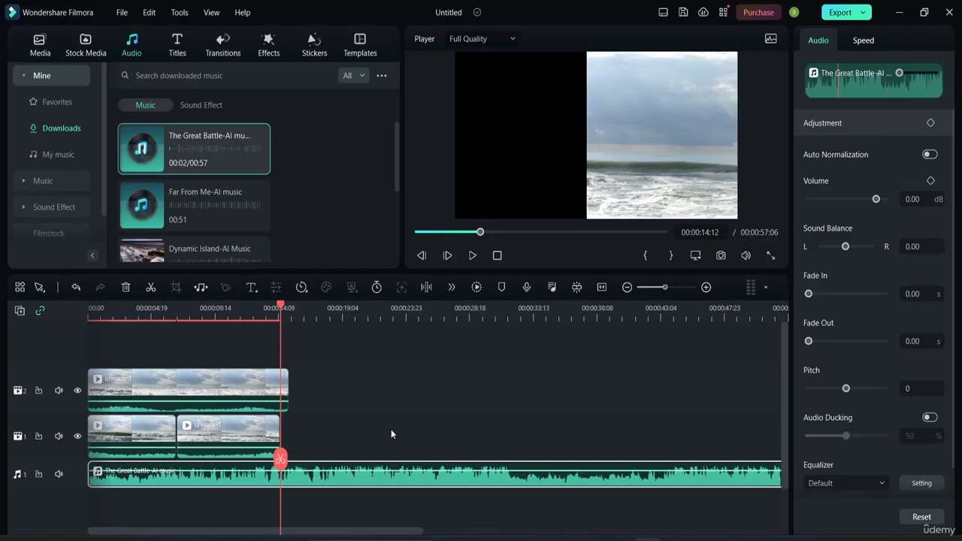
{"action": "key", "text": "space"}
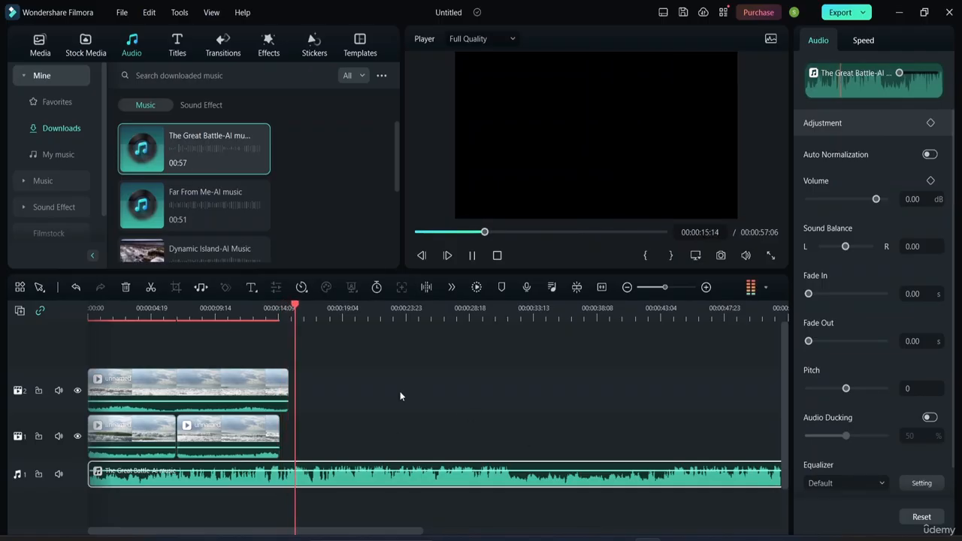
{"action": "key", "text": "space"}
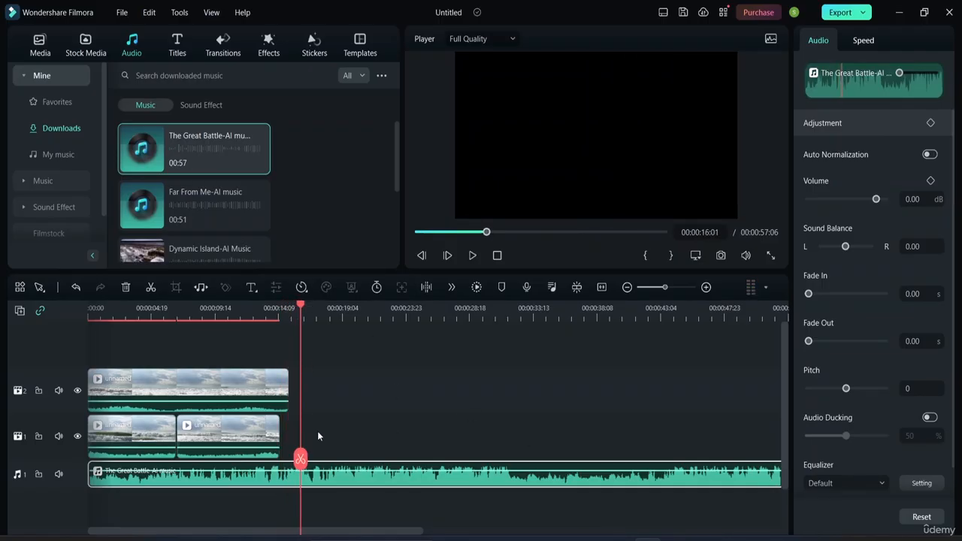
Split the music at the upper clip's end, 00:00:15:04, and delete the part after the split
{"action": "left_click_drag", "start_coordinate": [301, 458], "coordinate": [289, 455]}
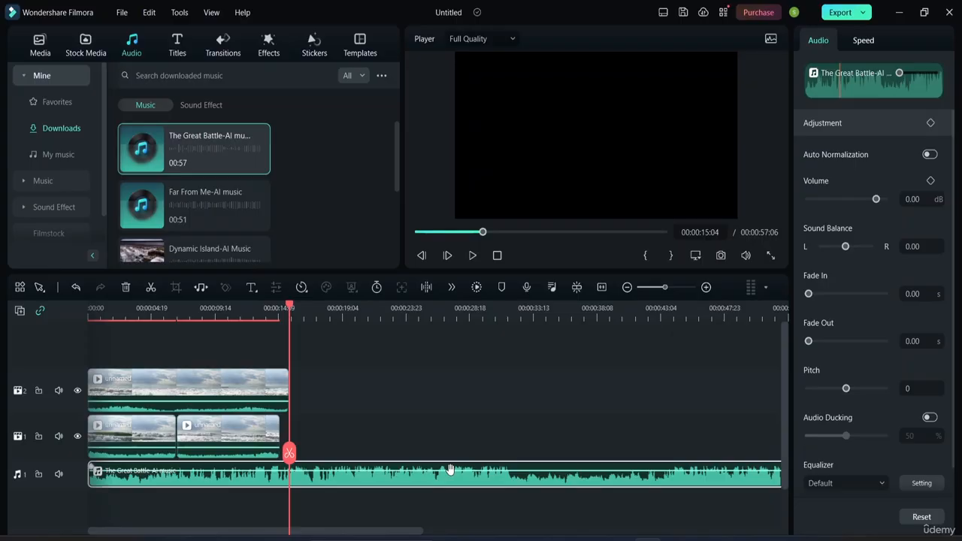
{"action": "key", "text": "ctrl+b"}
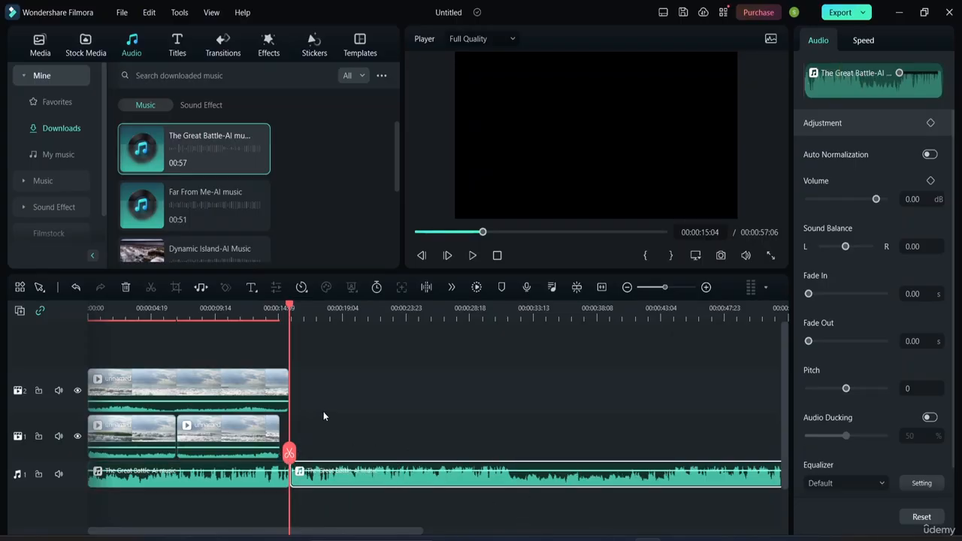
{"action": "left_click_drag", "start_coordinate": [289, 308], "coordinate": [350, 308]}
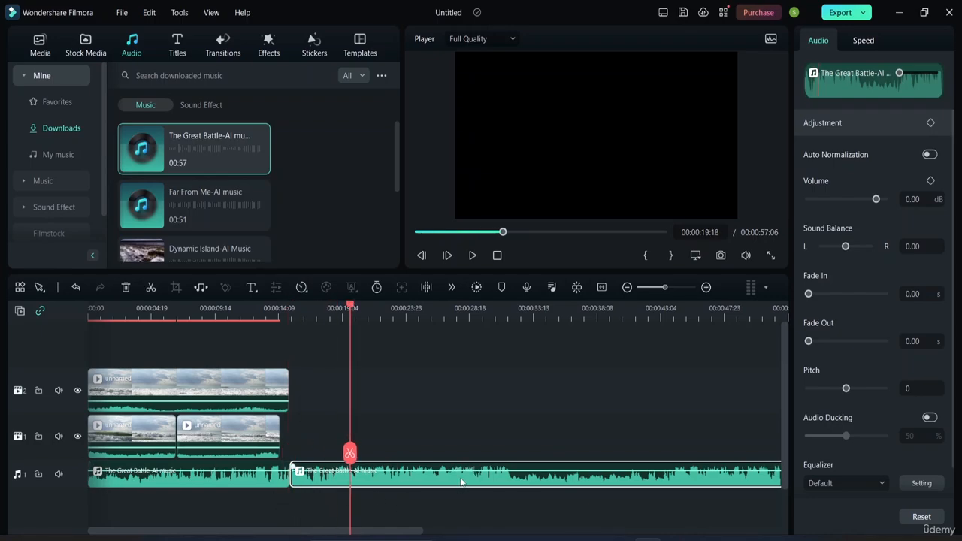
{"action": "key", "text": "Delete"}
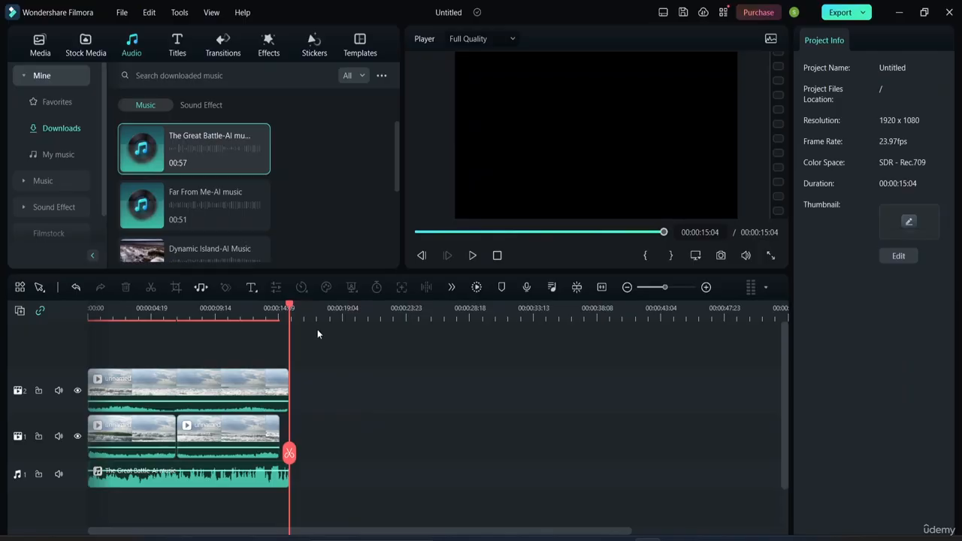
Play the combined video and music from the start of the timeline
{"action": "left_click_drag", "start_coordinate": [289, 316], "coordinate": [66, 339]}
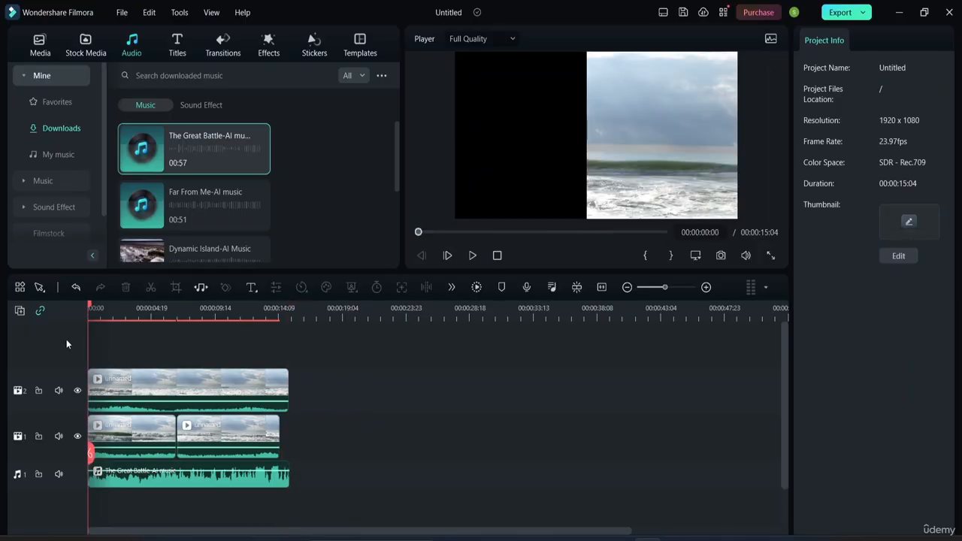
{"action": "key", "text": "space"}
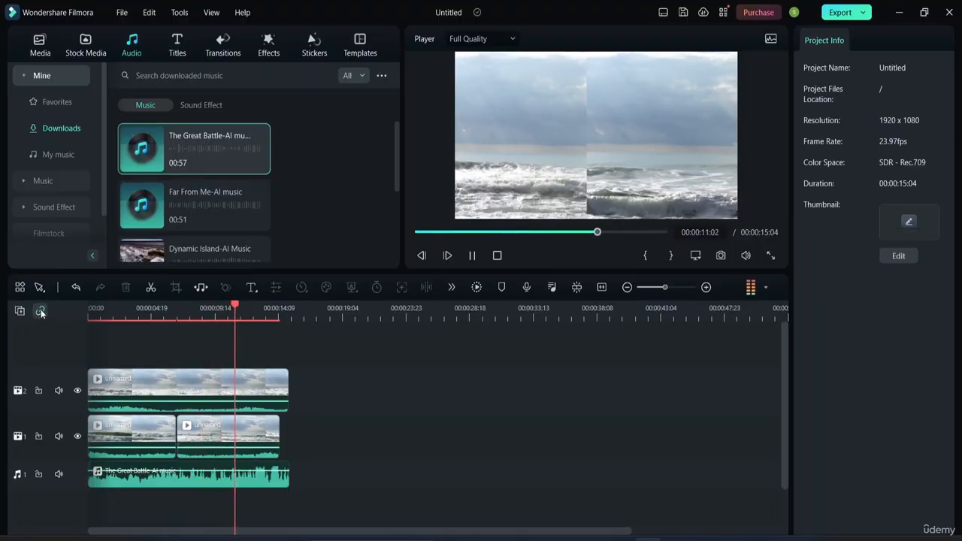
{"action": "left_click", "coordinate": [223, 435]}
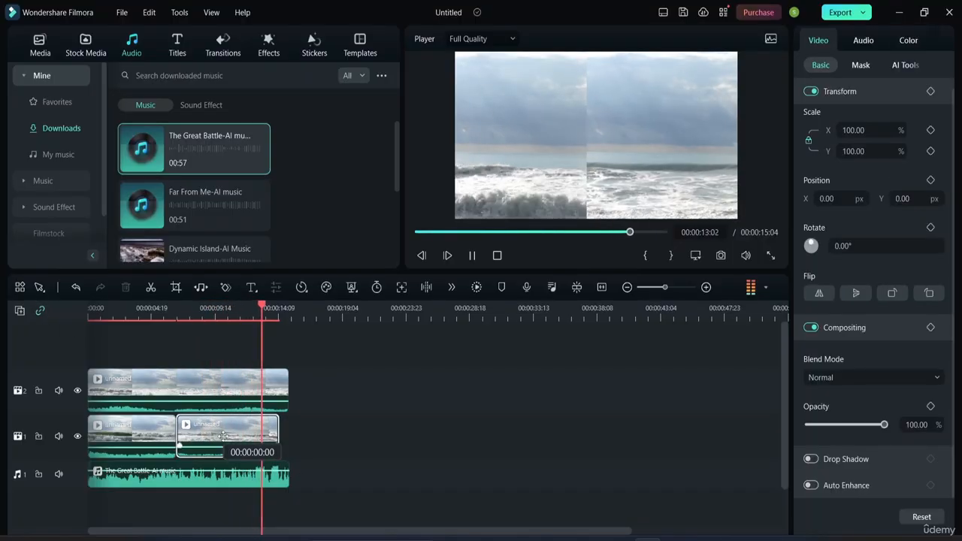
{"action": "mouse_move", "coordinate": [216, 442]}
{"action": "left_mouse_down"}
{"action": "mouse_move", "coordinate": [206, 442]}
{"action": "mouse_move", "coordinate": [215, 441]}
{"action": "left_mouse_up"}
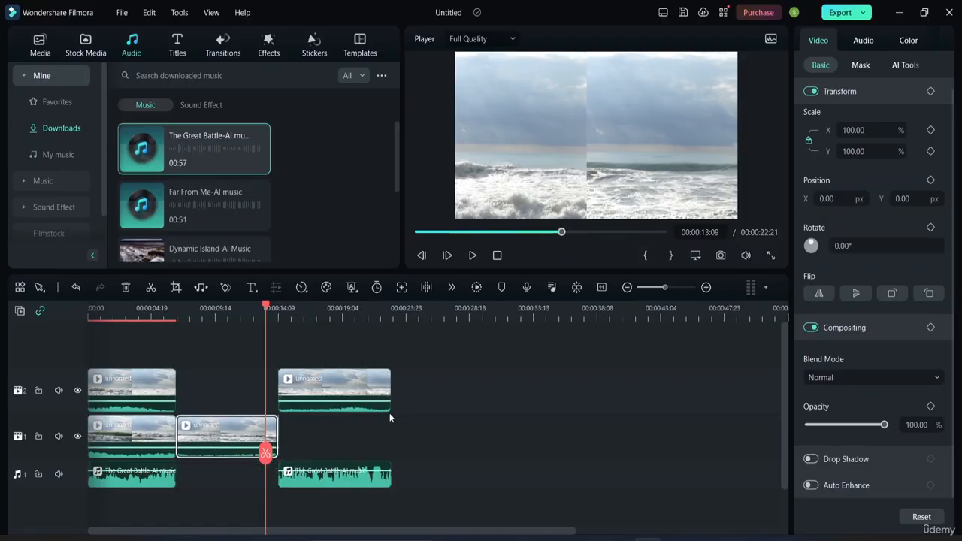
{"action": "key", "text": "ctrl+z"}
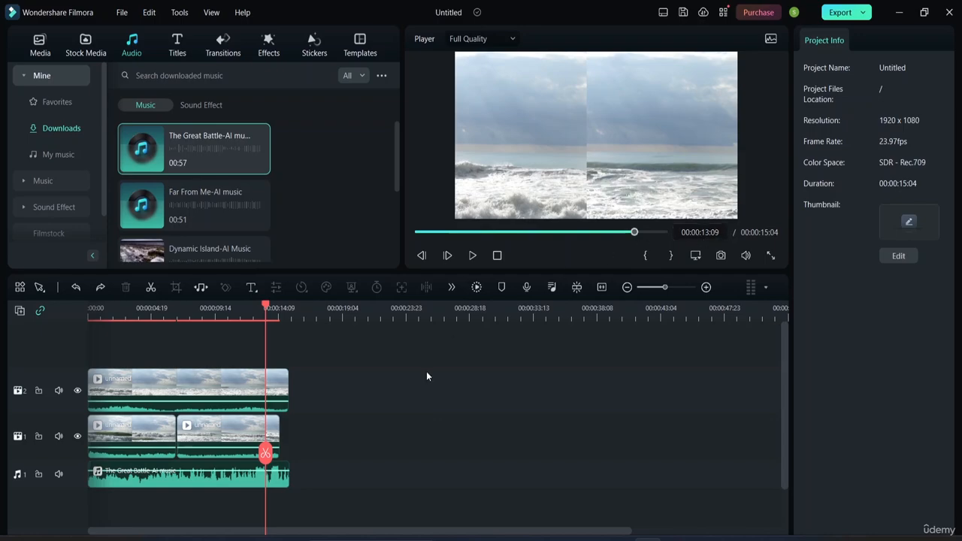
Play the first second of the combined video from the start, then lower the music clip's volume to about -15 dB
{"action": "key", "text": "space"}
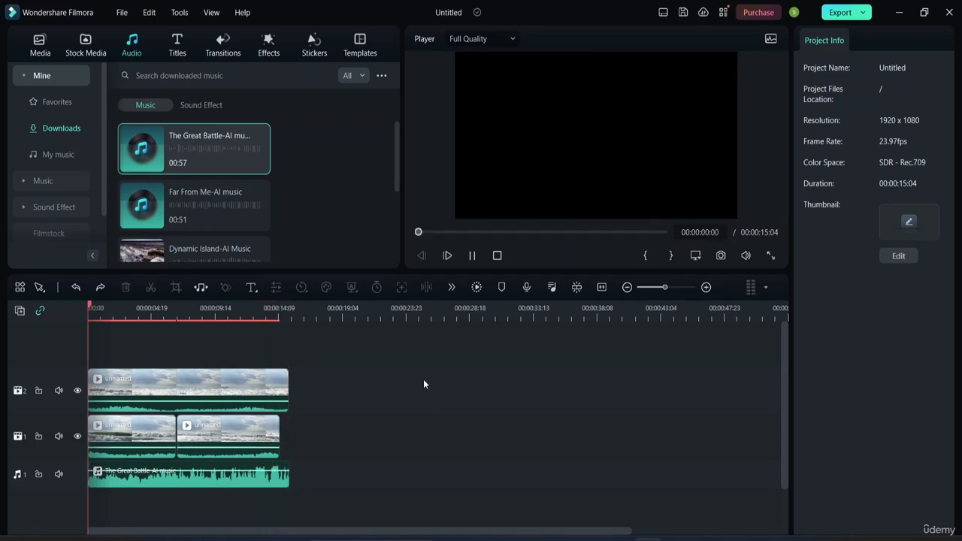
{"action": "key", "text": "space"}
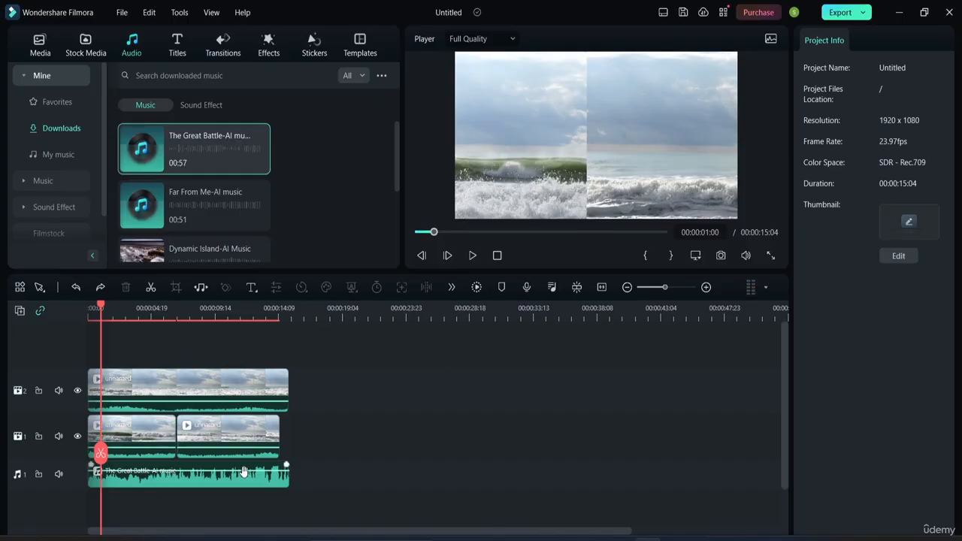
{"action": "left_click_drag", "start_coordinate": [240, 471], "coordinate": [246, 476]}
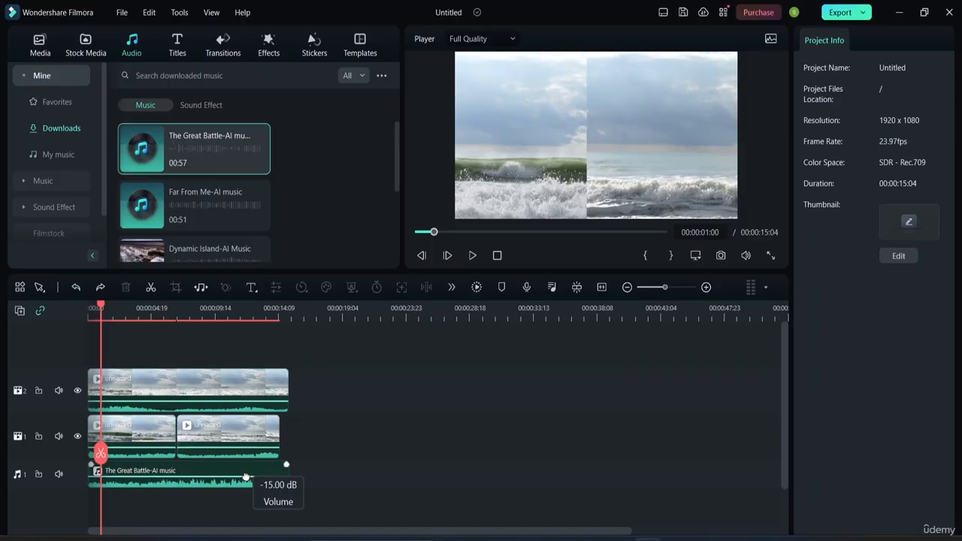
{"action": "left_click_drag", "start_coordinate": [246, 477], "coordinate": [247, 479]}
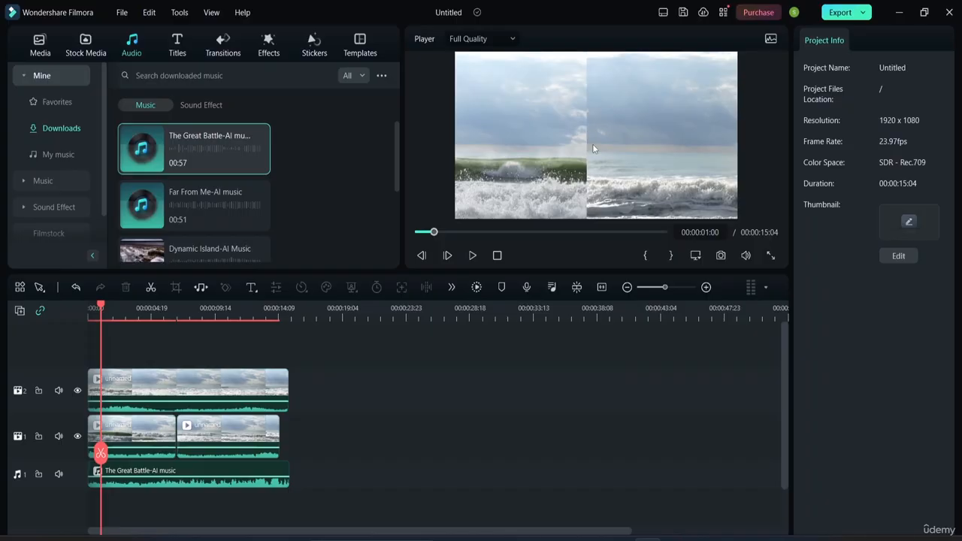
Select the first clip on video track 1 and open its basic transform settings
{"action": "left_click", "coordinate": [540, 141]}
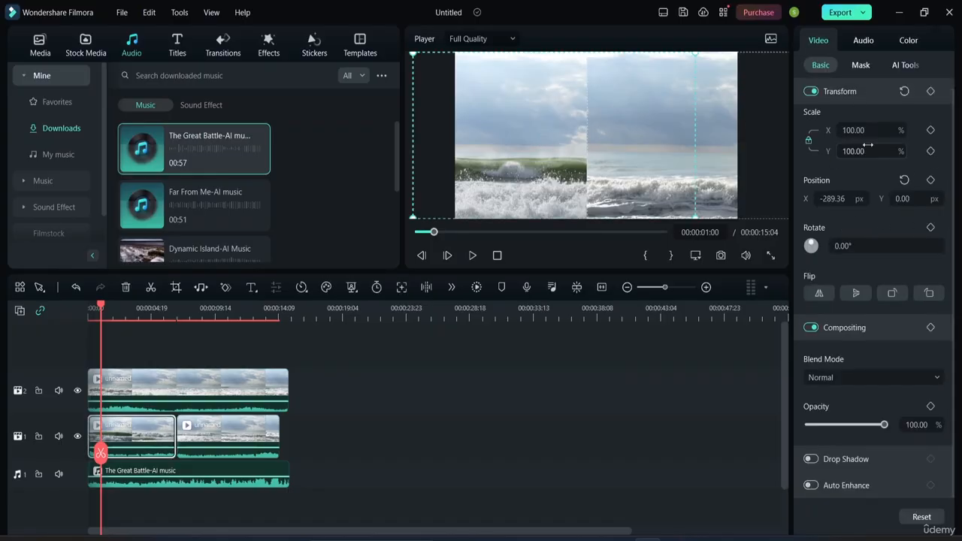